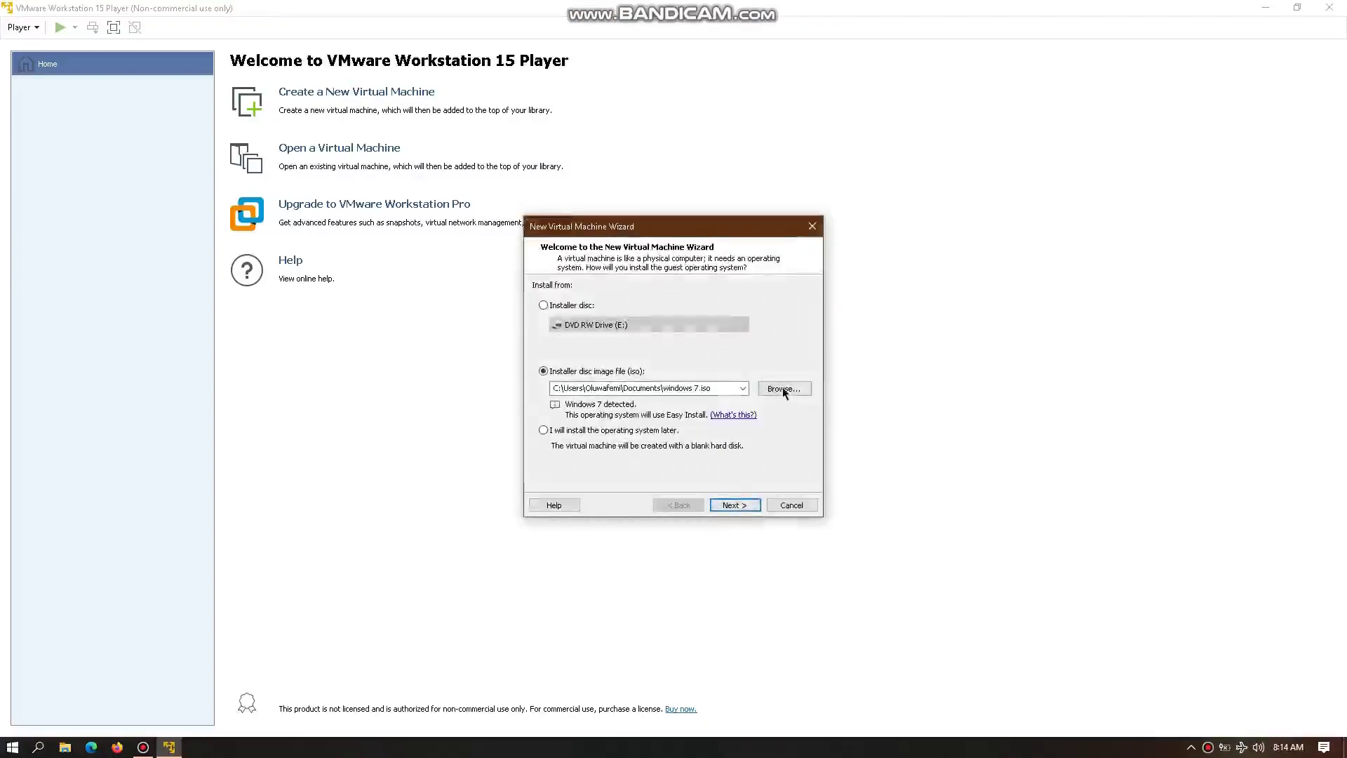
# Select the Win10_1903 image from the Iso folder in Documents as the installer disc image and continue to the Easy Install settings
pyautogui.click(783, 389)
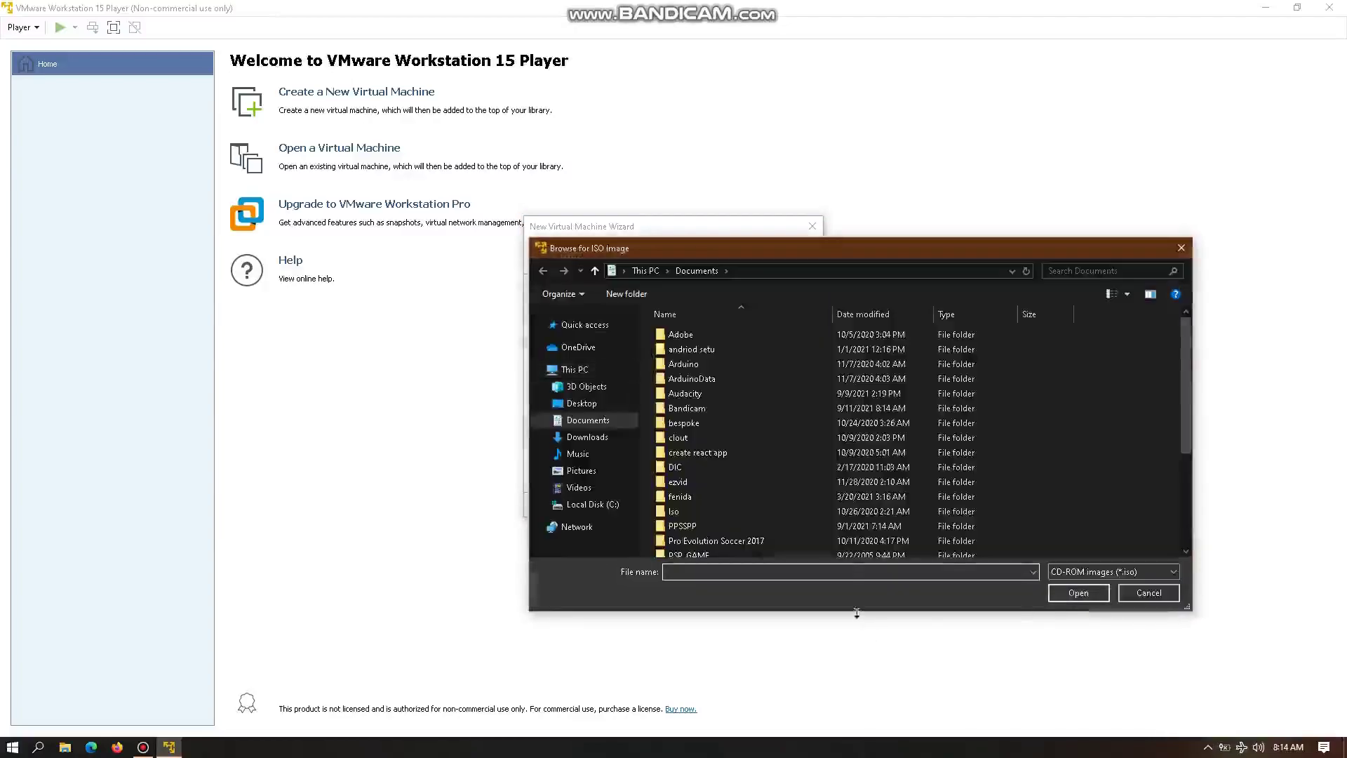
pyautogui.doubleClick(704, 515)
pyautogui.click(729, 352)
pyautogui.click(1079, 593)
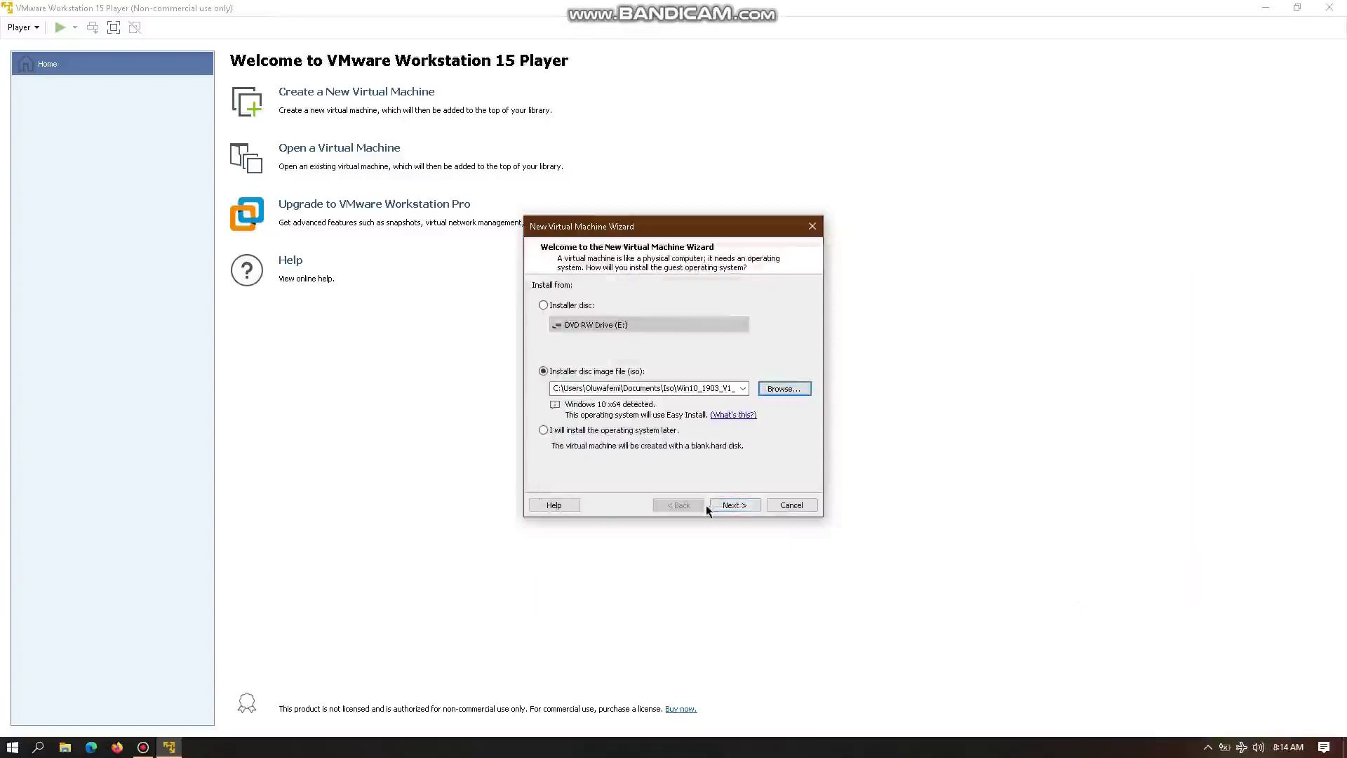
pyautogui.click(732, 505)
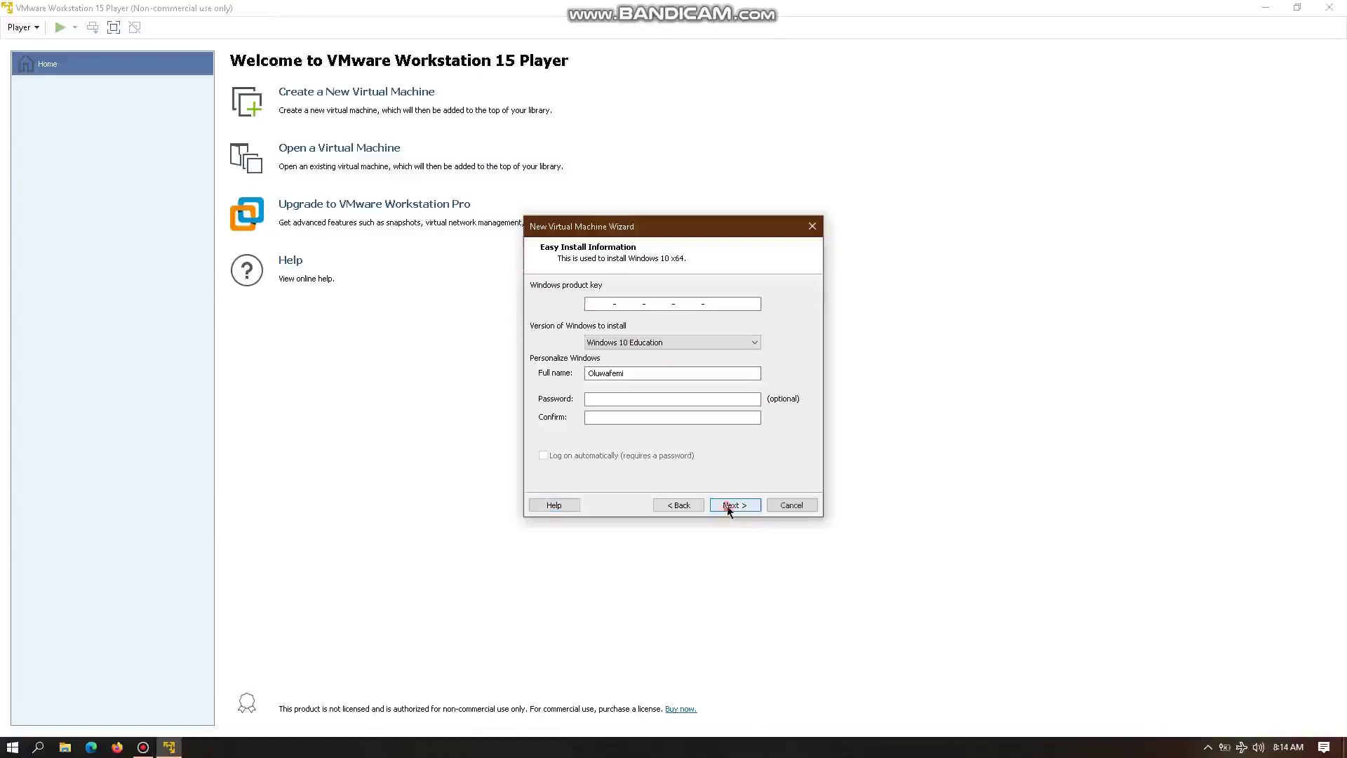
# Create the virtual machine without a product key, named Windows 10 x64, with a 60 GB disk split into multiple files
pyautogui.click(728, 506)
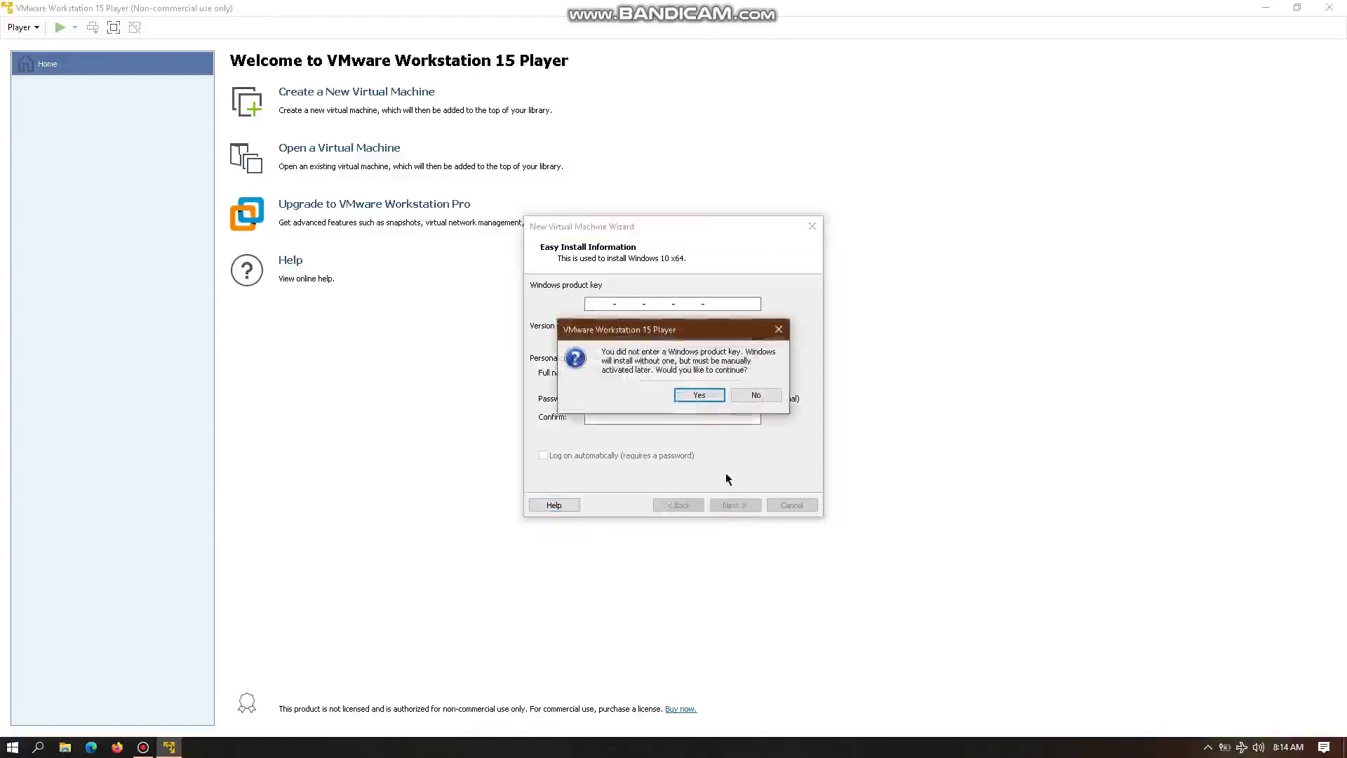
pyautogui.press('Return')
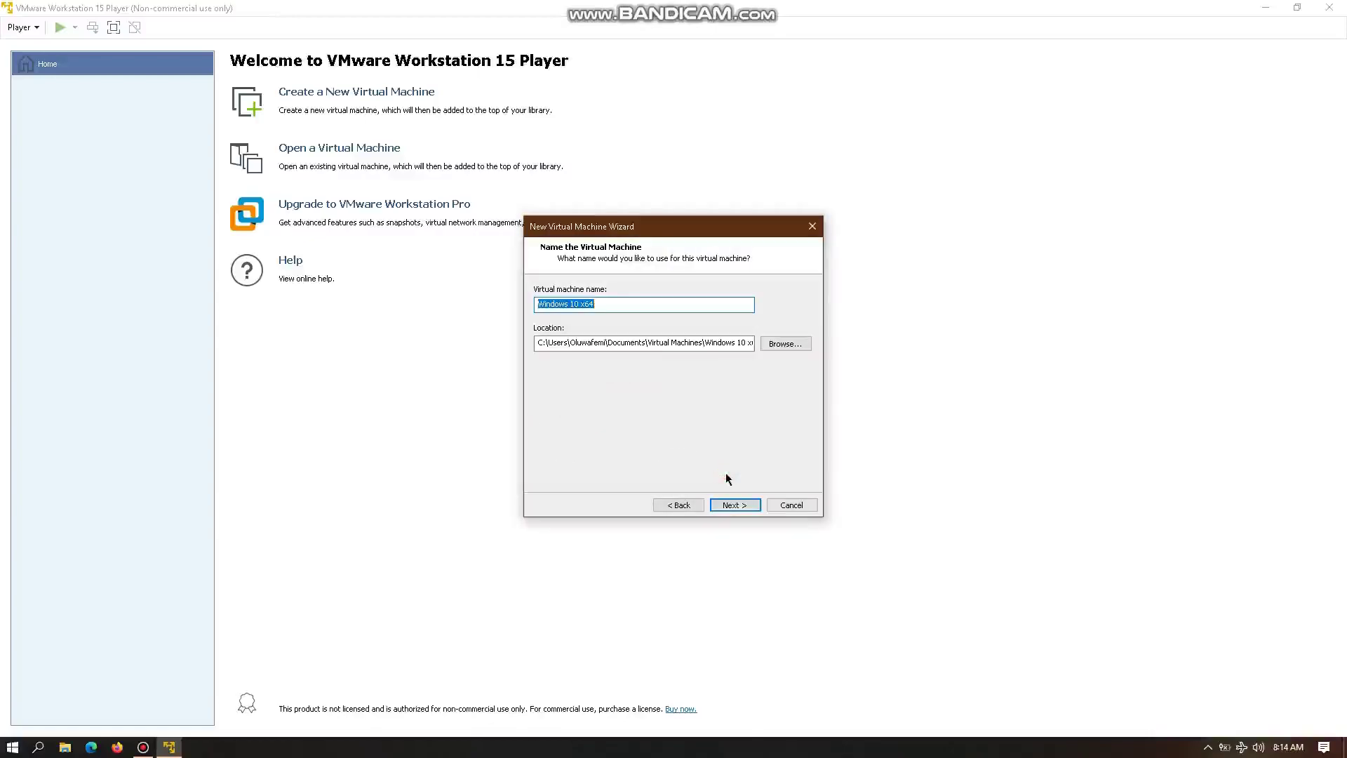
pyautogui.press('Return')
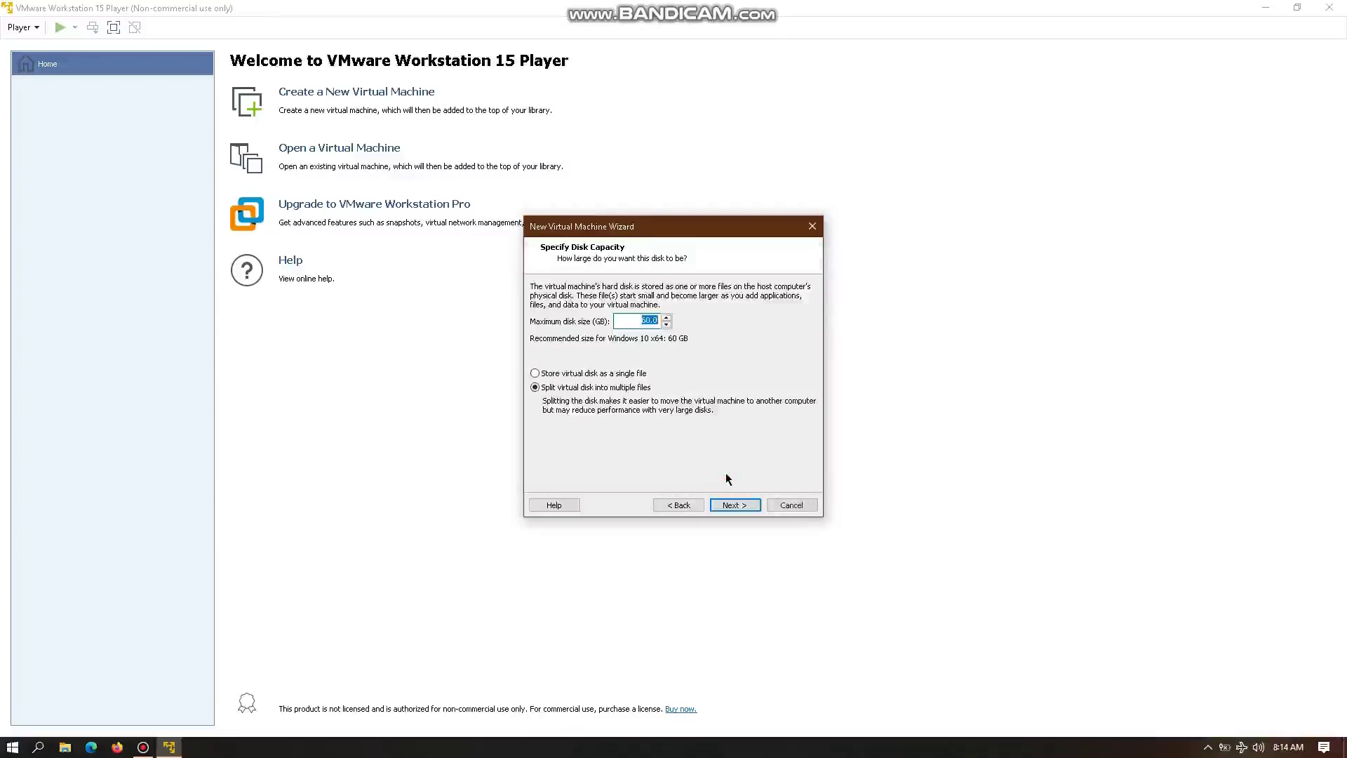
pyautogui.press('Return')
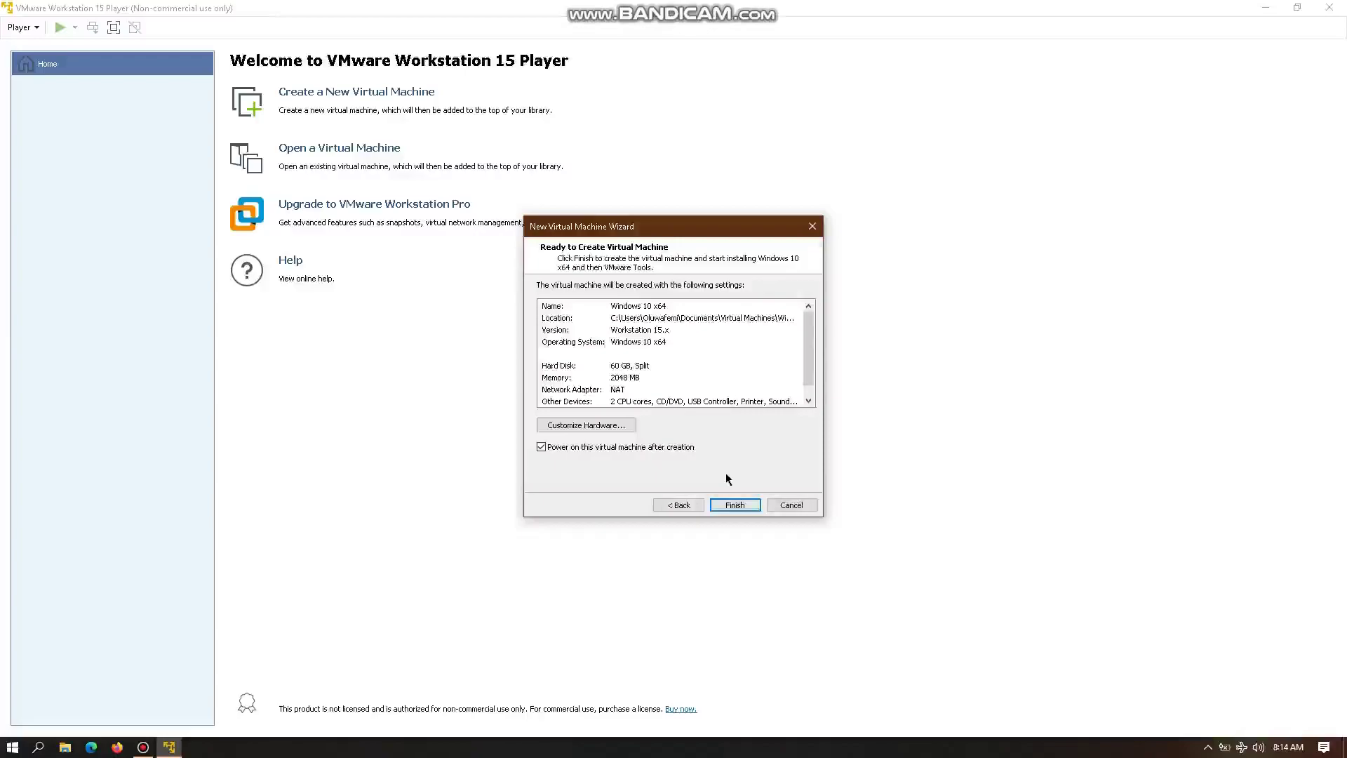
pyautogui.press('Return')
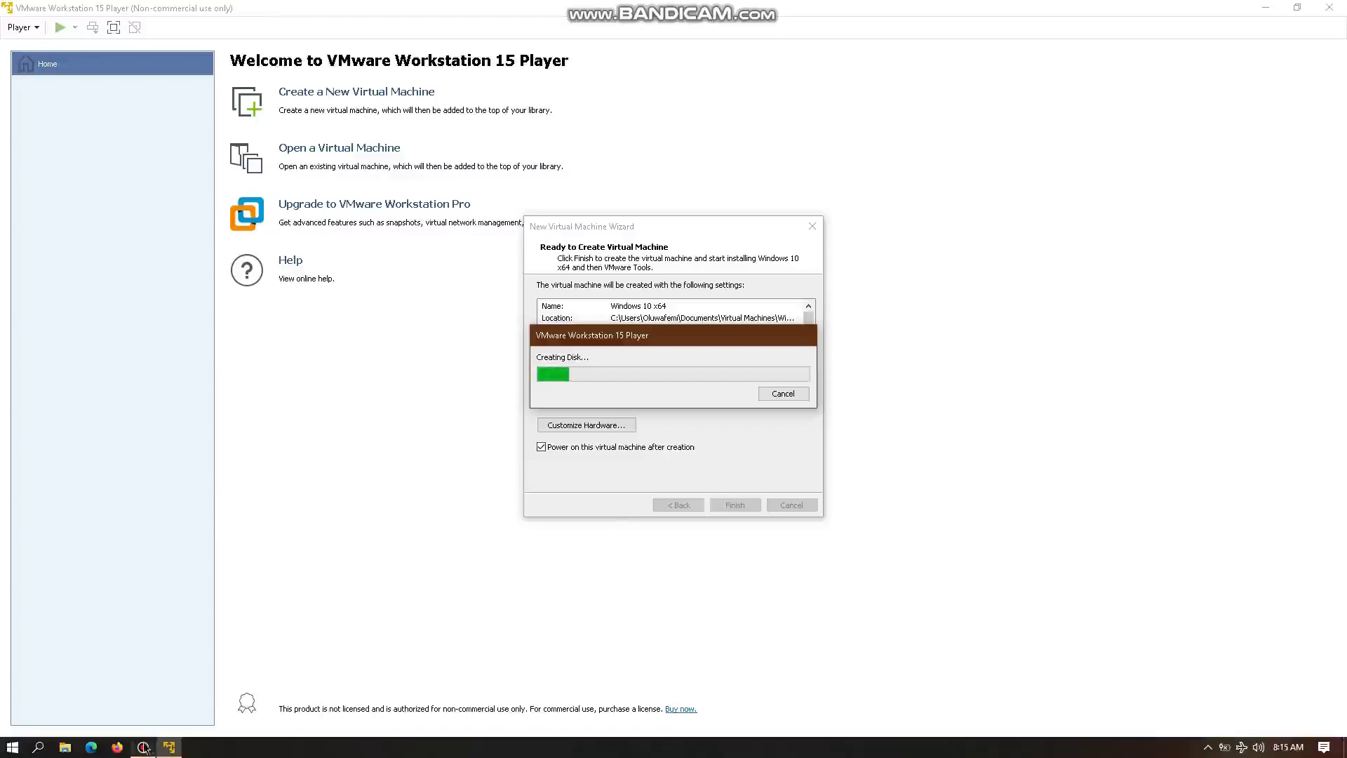
pyautogui.hotkey('alt', 'Tab')
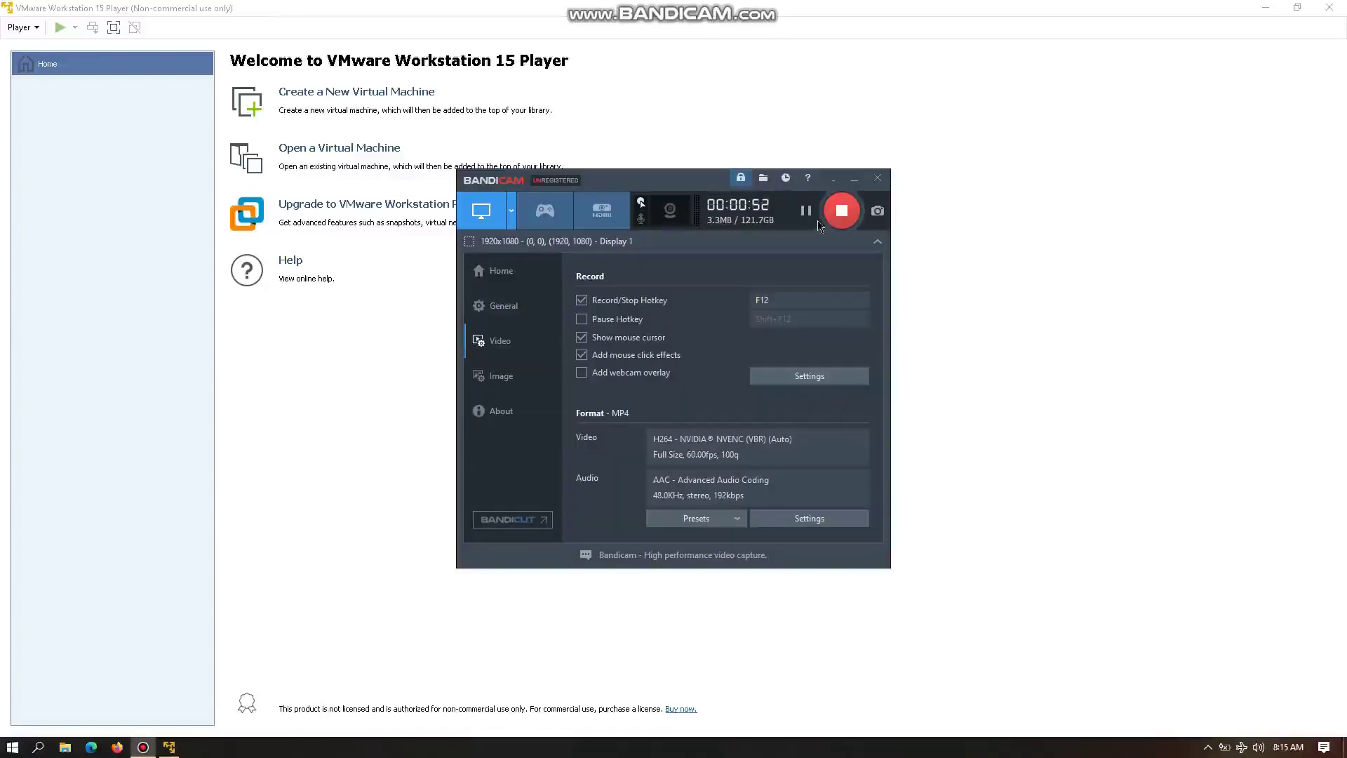
pyautogui.moveTo(846, 184); pyautogui.dragTo(1236, 118)
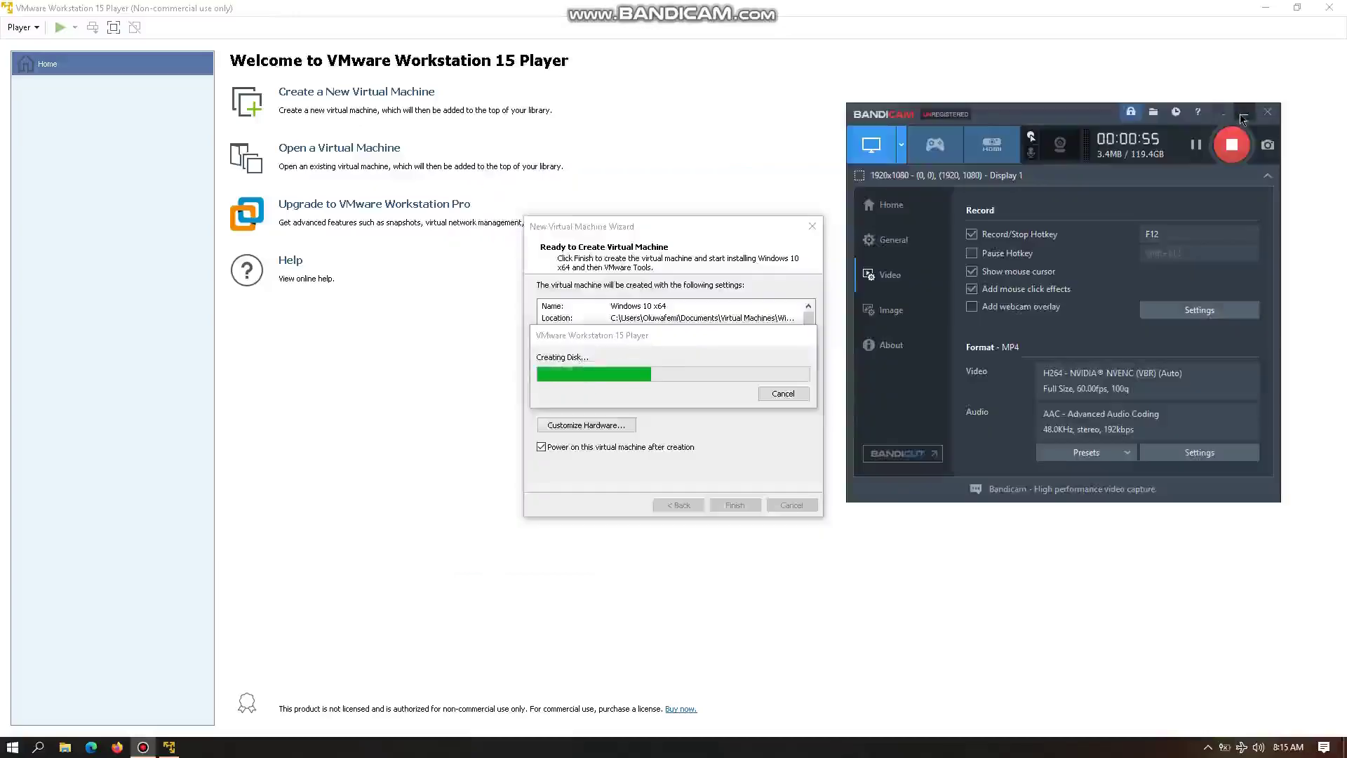
pyautogui.click(1245, 116)
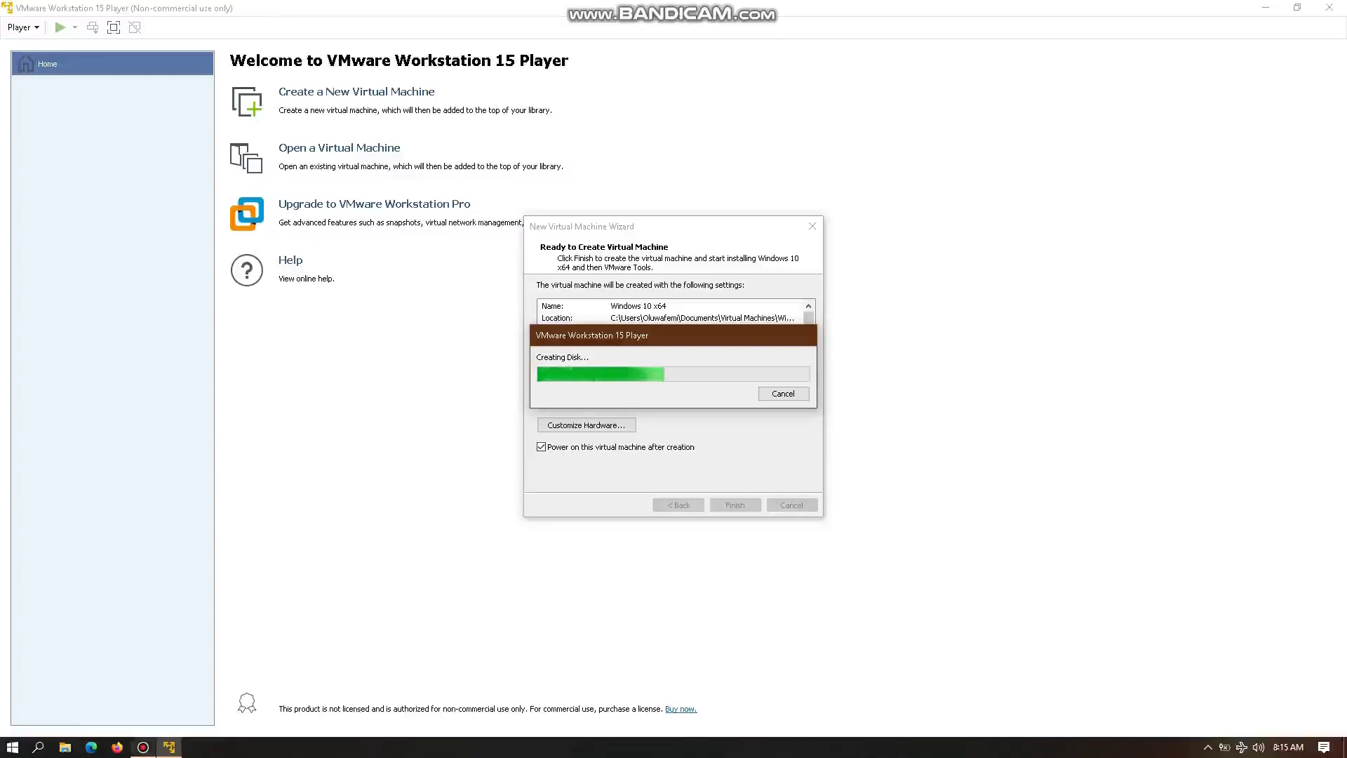
pyautogui.click(143, 746)
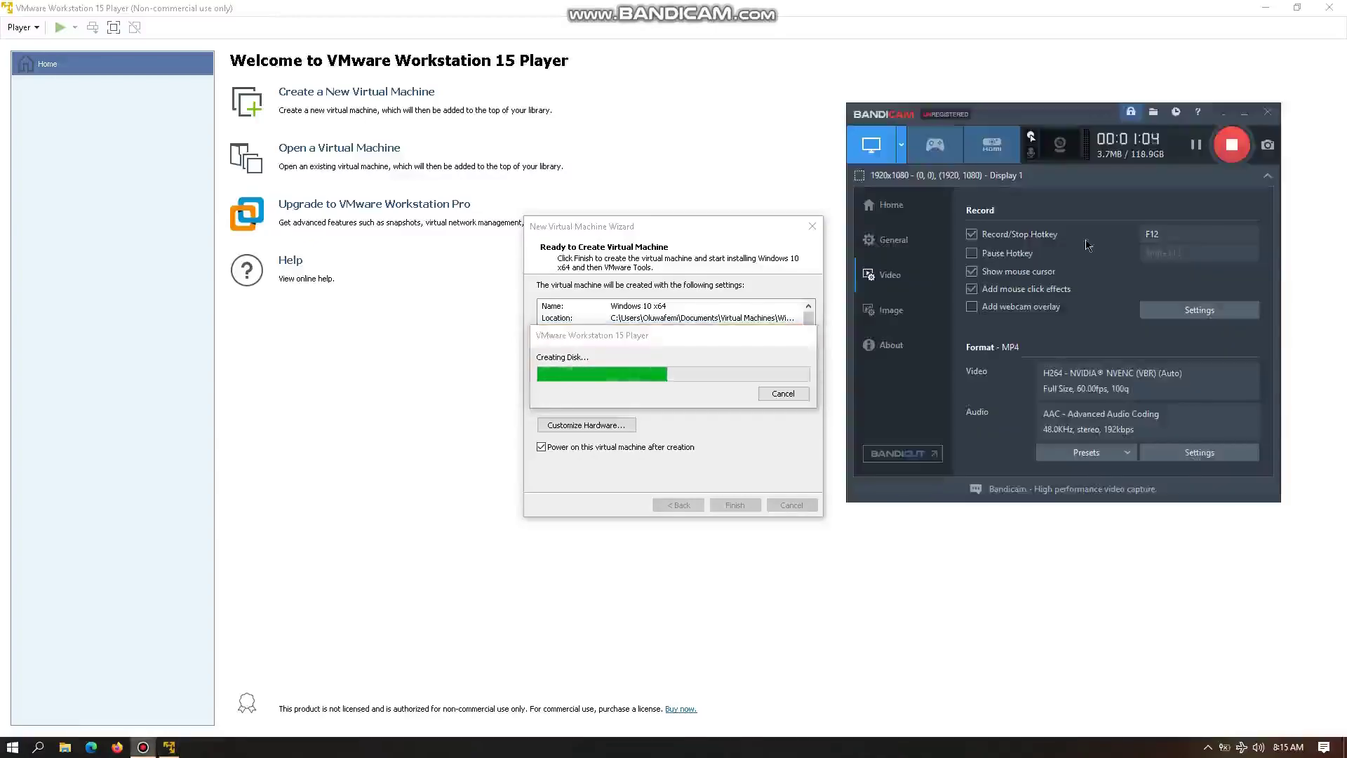
pyautogui.click(1196, 147)
pyautogui.click(1198, 145)
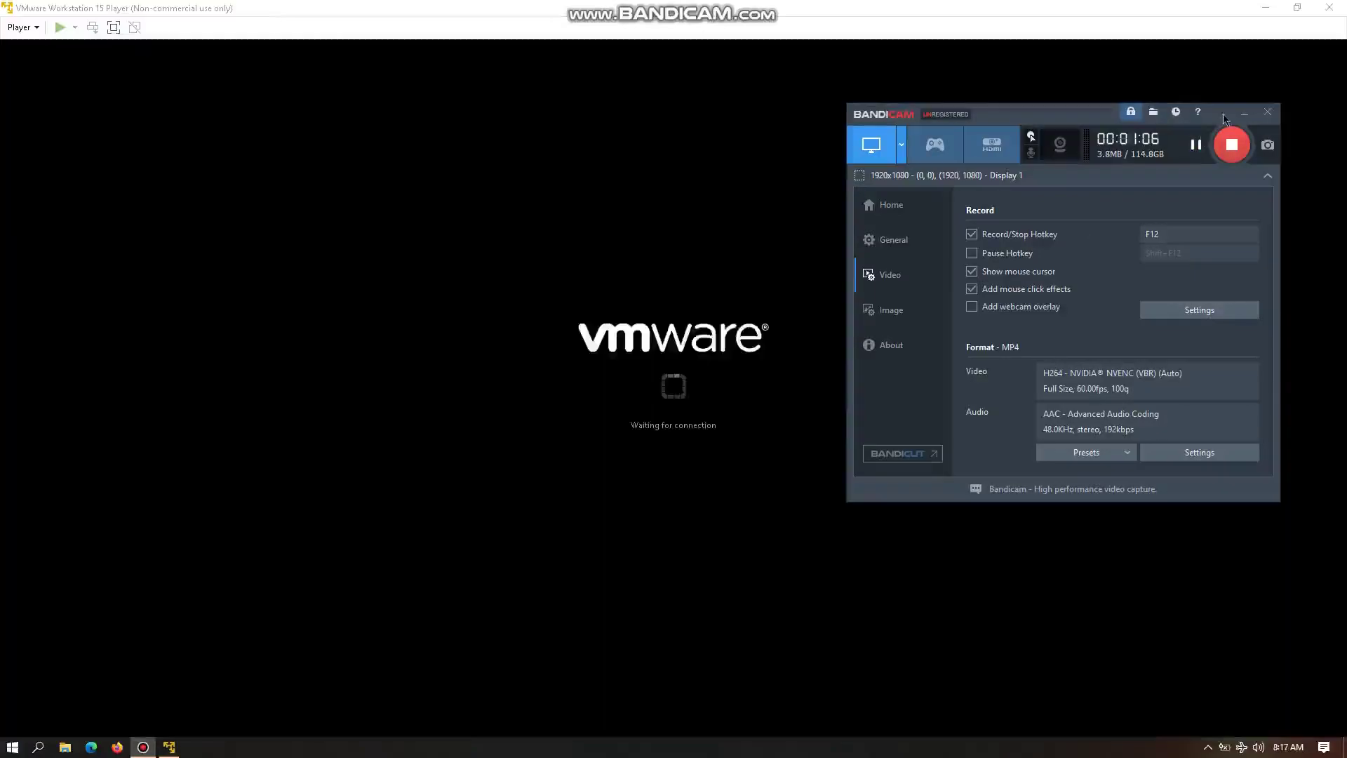
pyautogui.click(1245, 116)
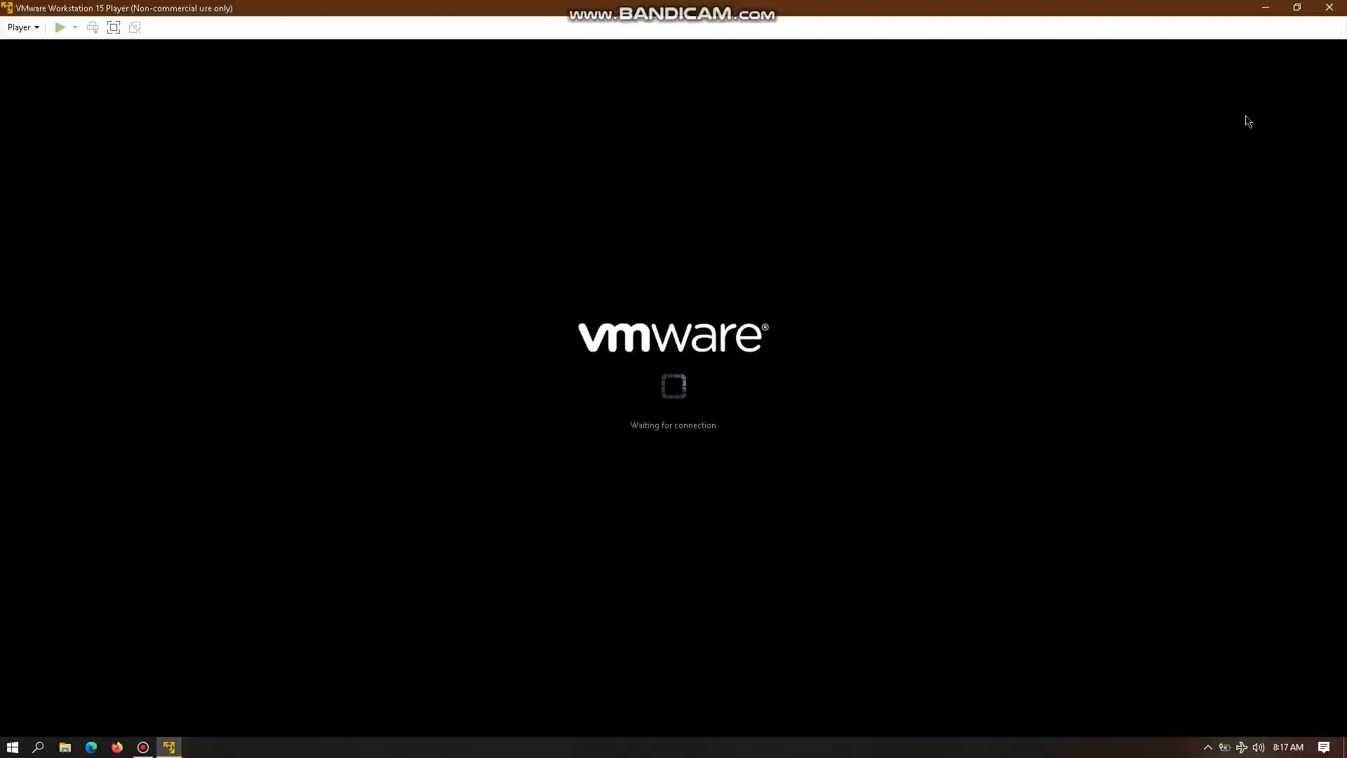
pyautogui.click(142, 746)
pyautogui.click(1246, 115)
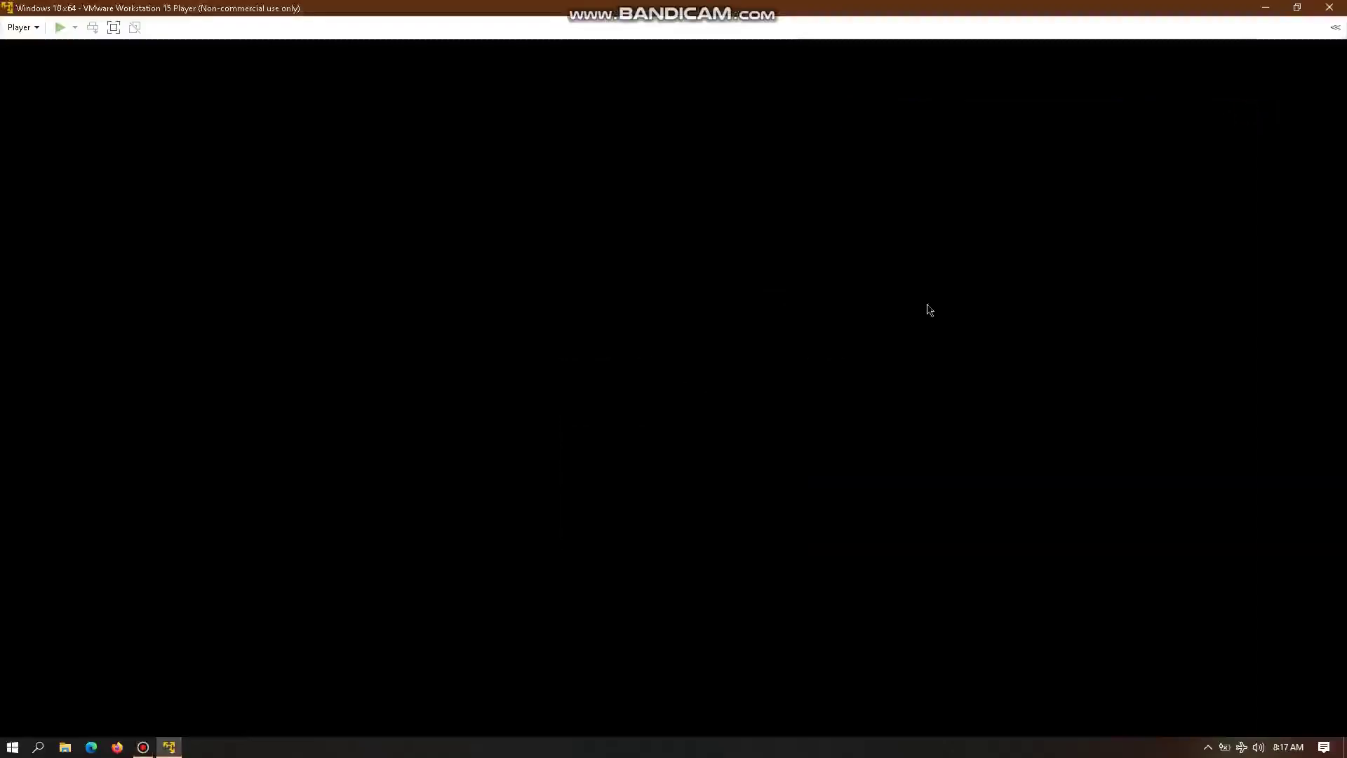
pyautogui.click(142, 746)
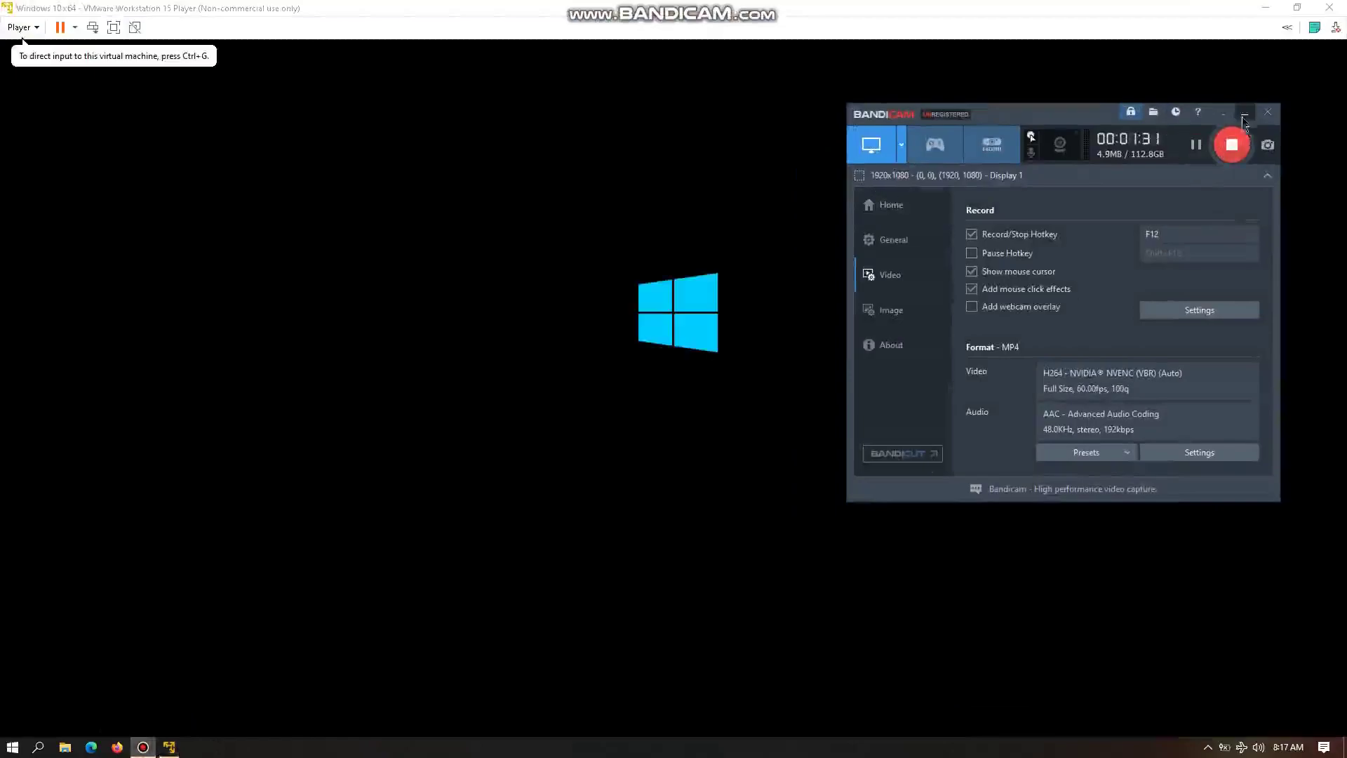
pyautogui.click(1241, 116)
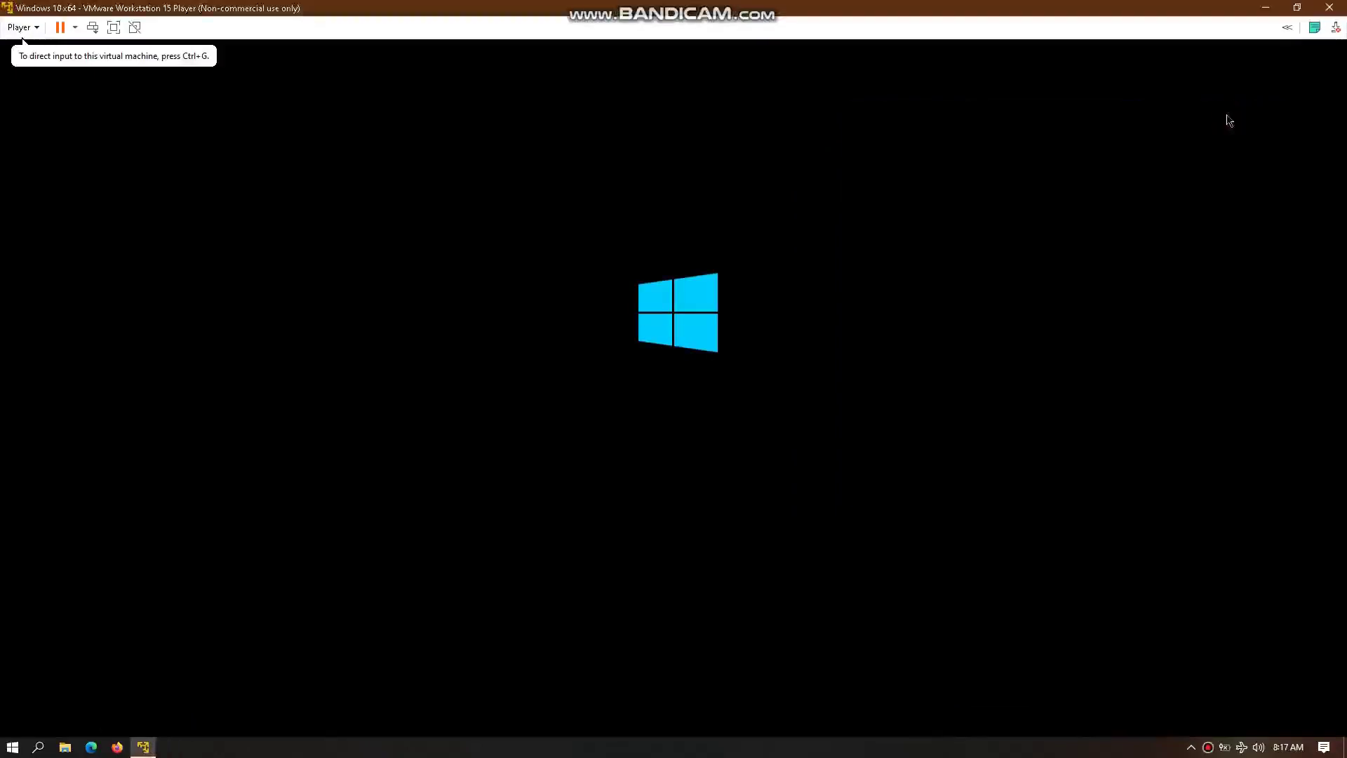
pyautogui.click(1208, 749)
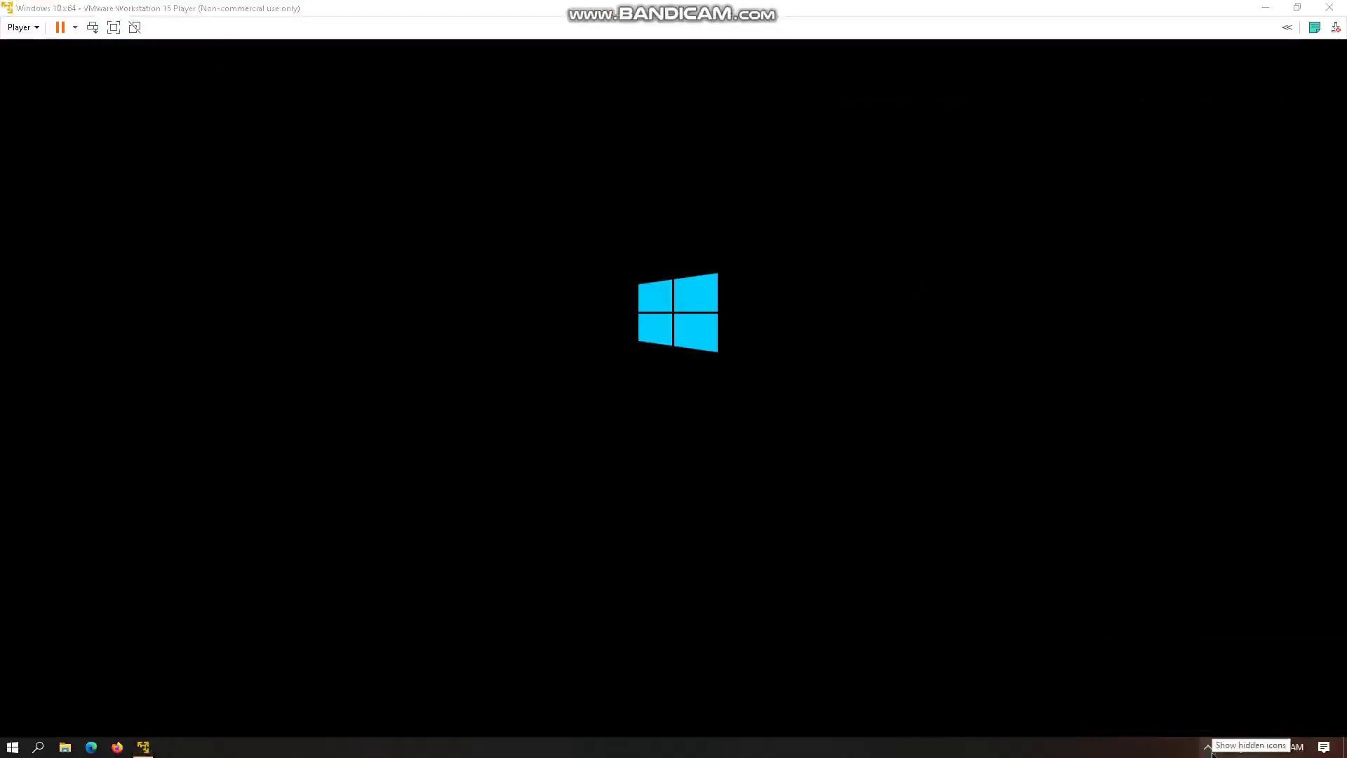
pyautogui.click(1206, 748)
pyautogui.click(1236, 722)
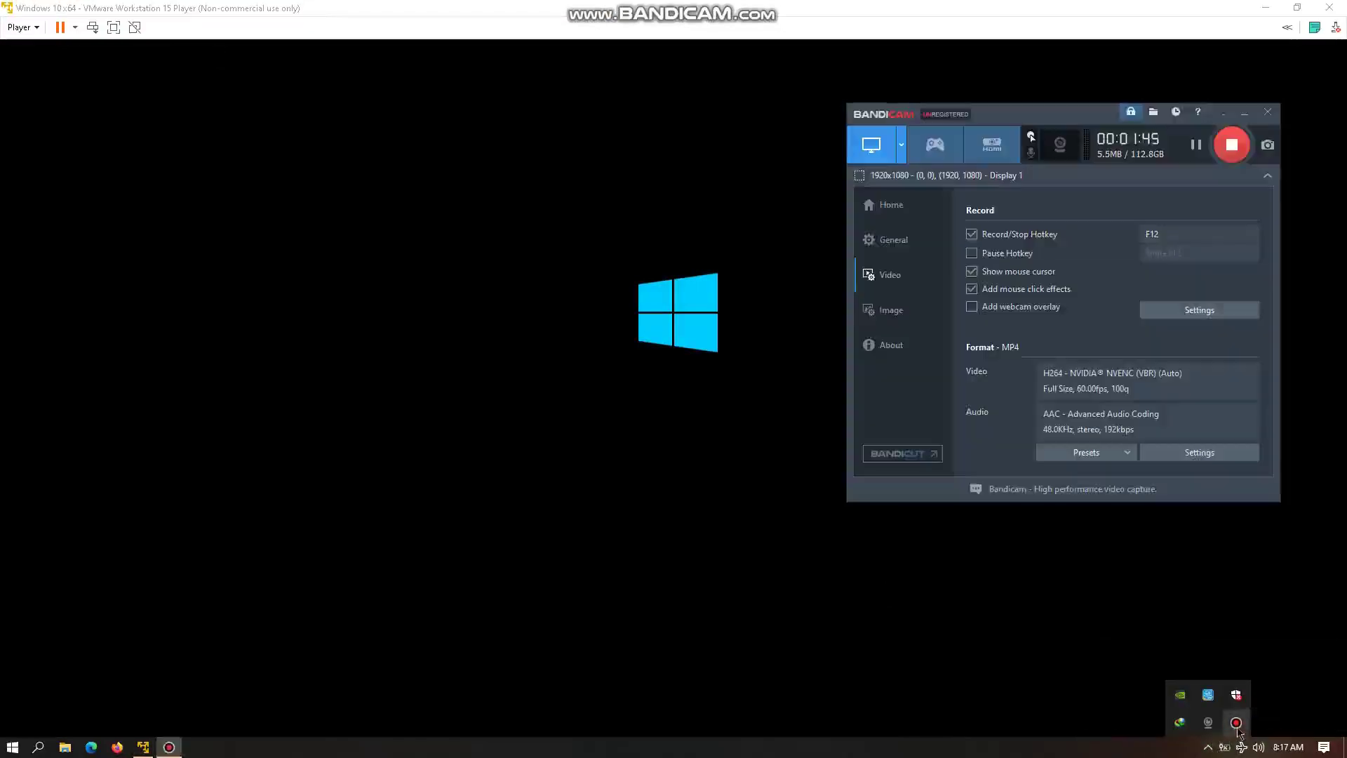
pyautogui.click(1223, 116)
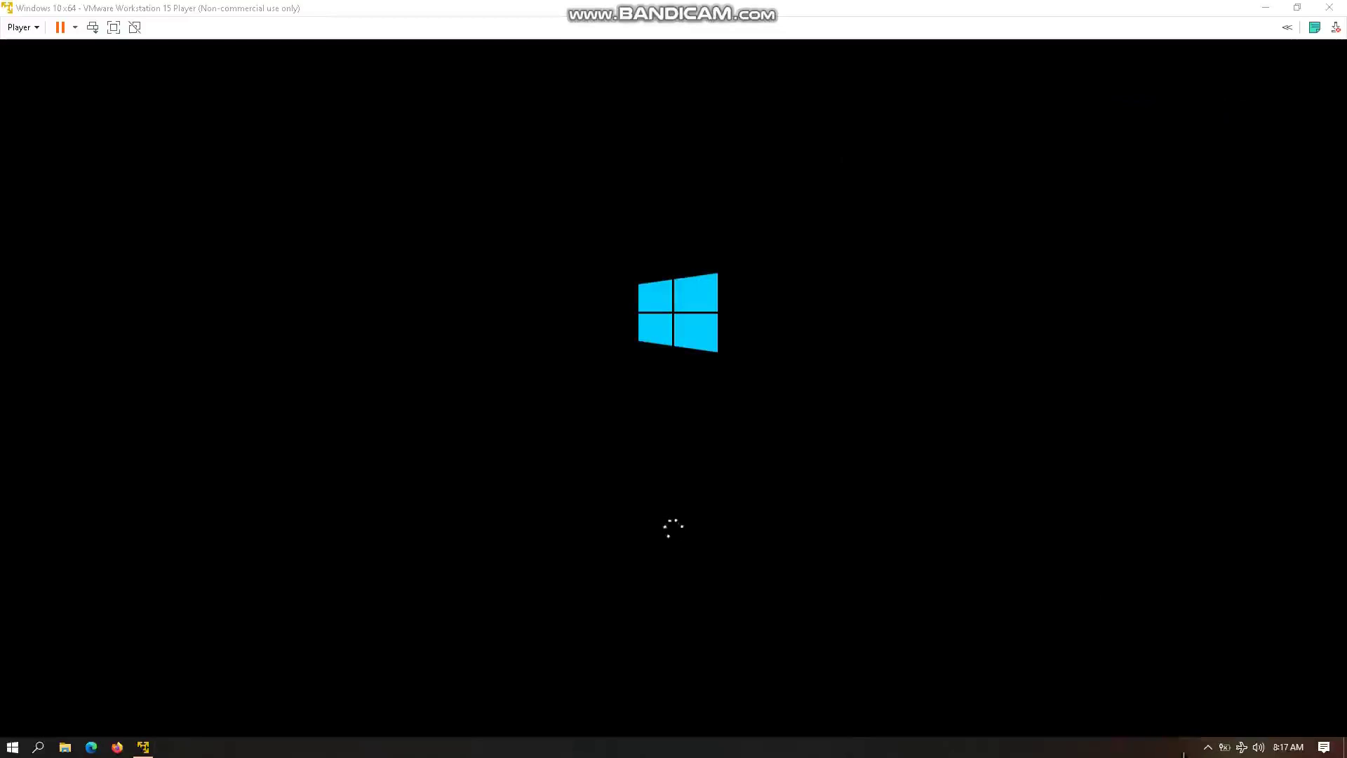
pyautogui.click(1208, 748)
pyautogui.click(1236, 723)
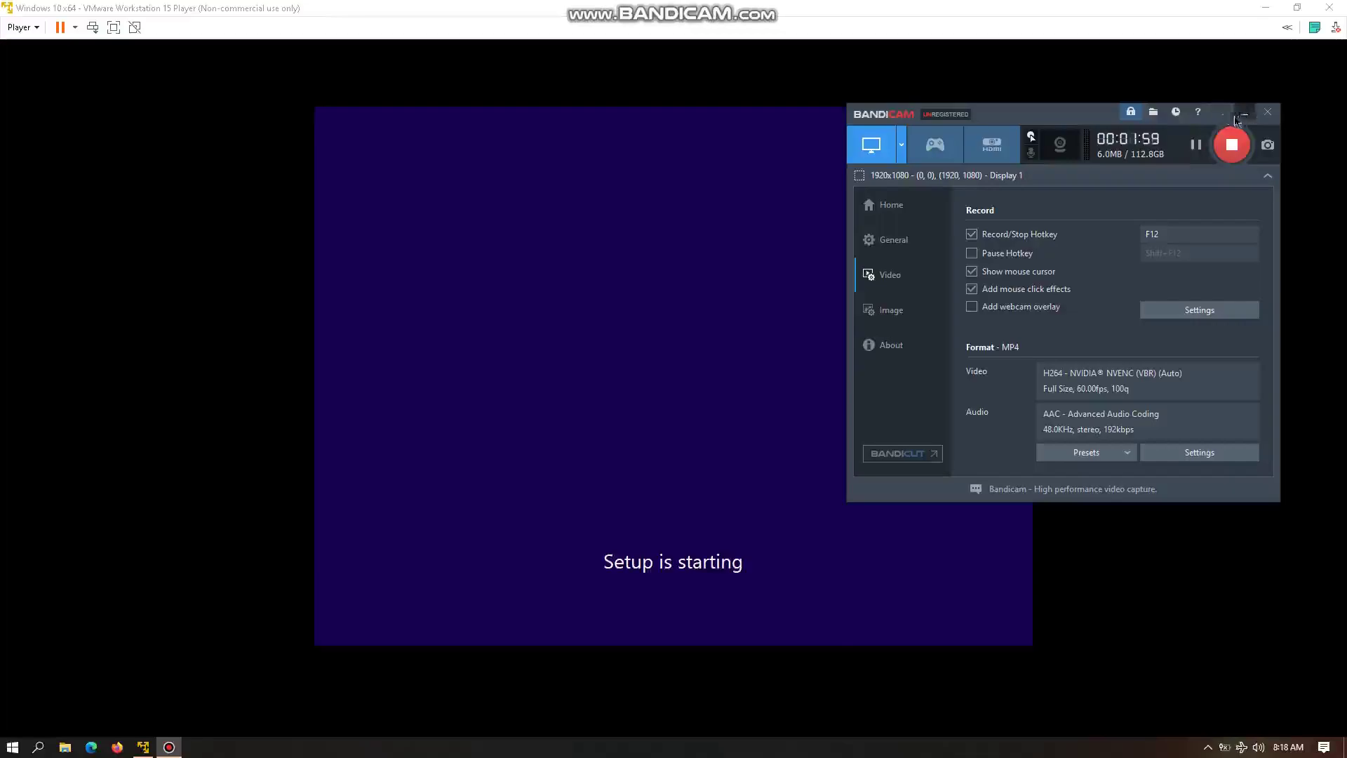
pyautogui.click(1247, 116)
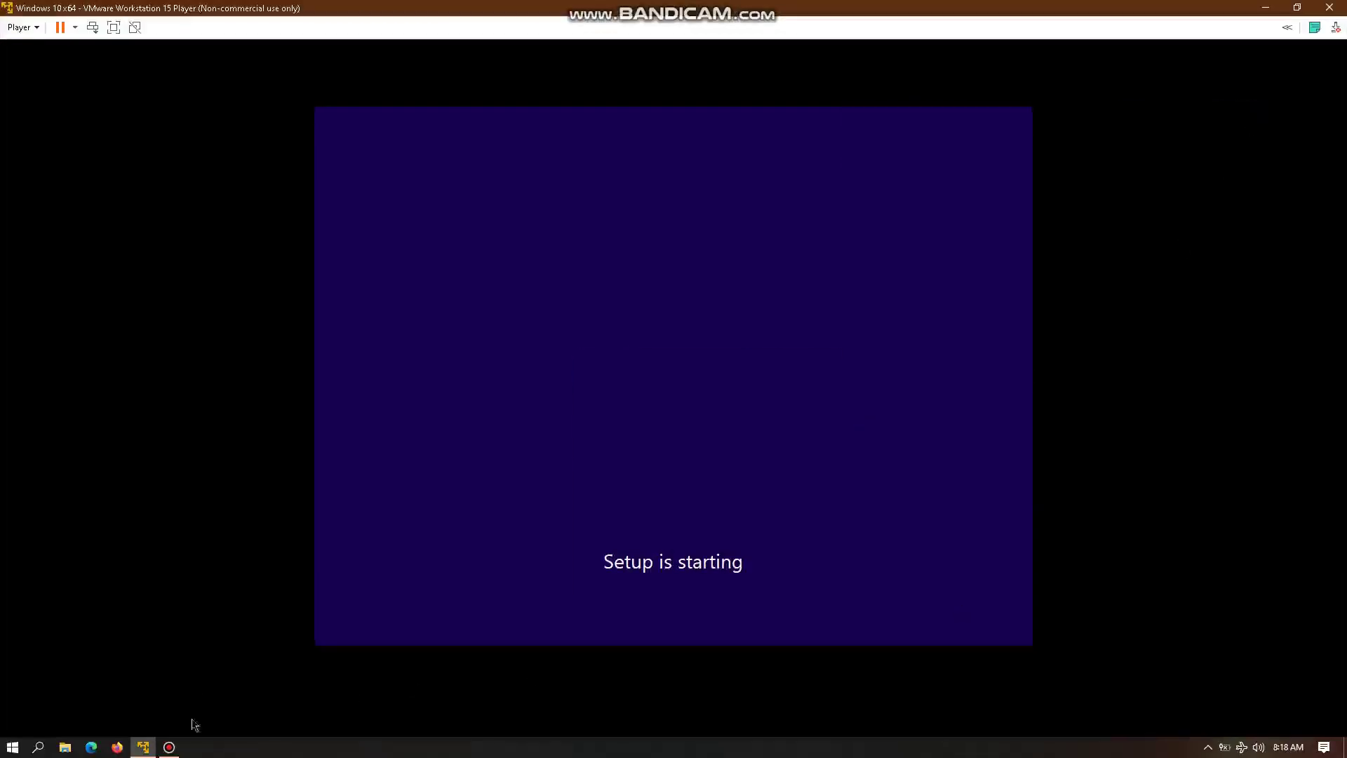
pyautogui.click(169, 748)
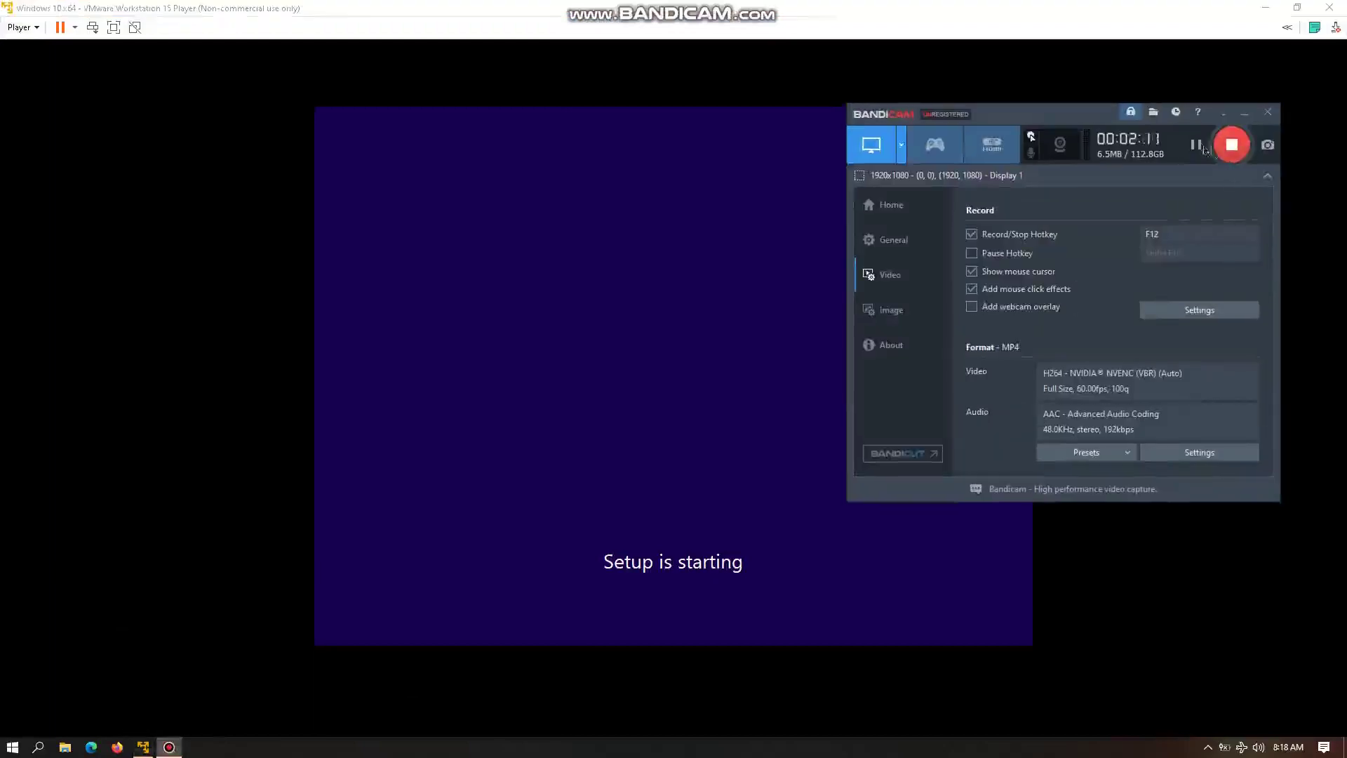
pyautogui.click(1246, 117)
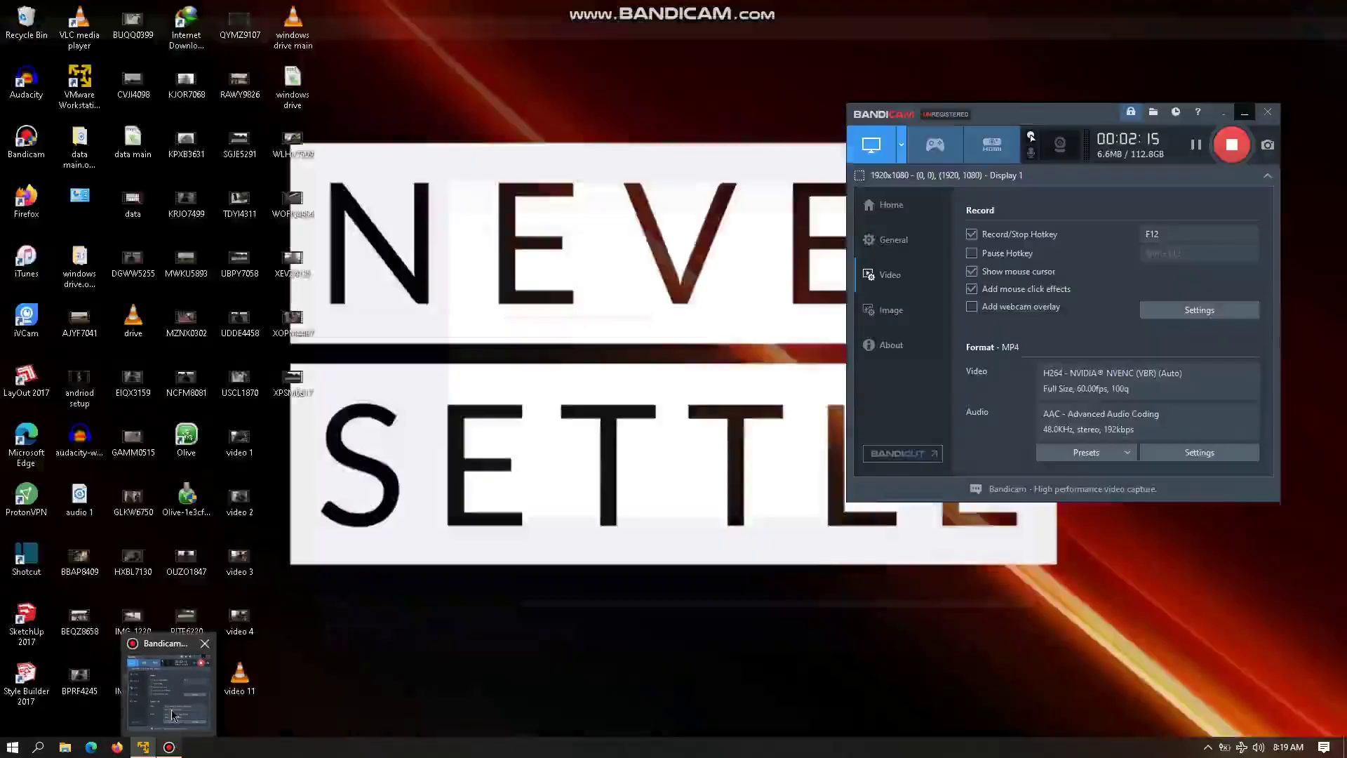
pyautogui.click(171, 714)
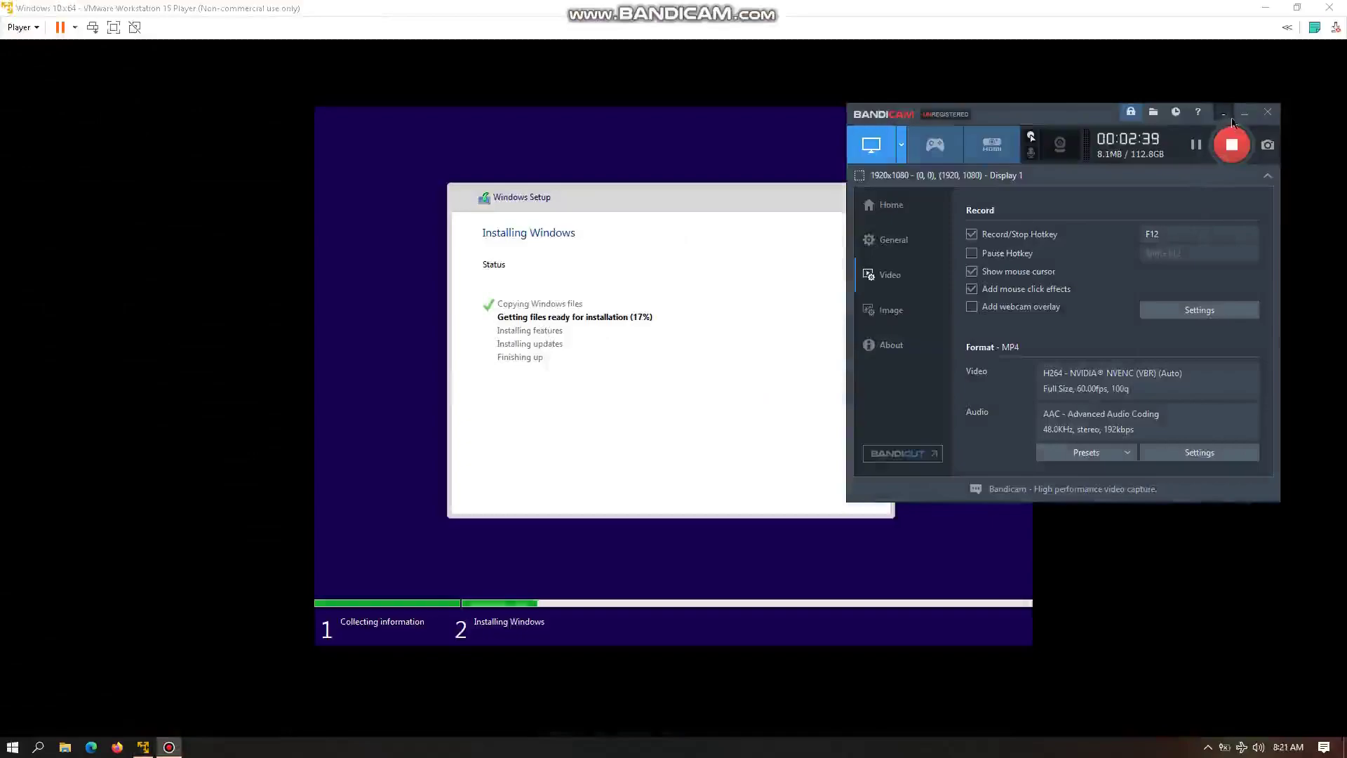
pyautogui.click(1245, 112)
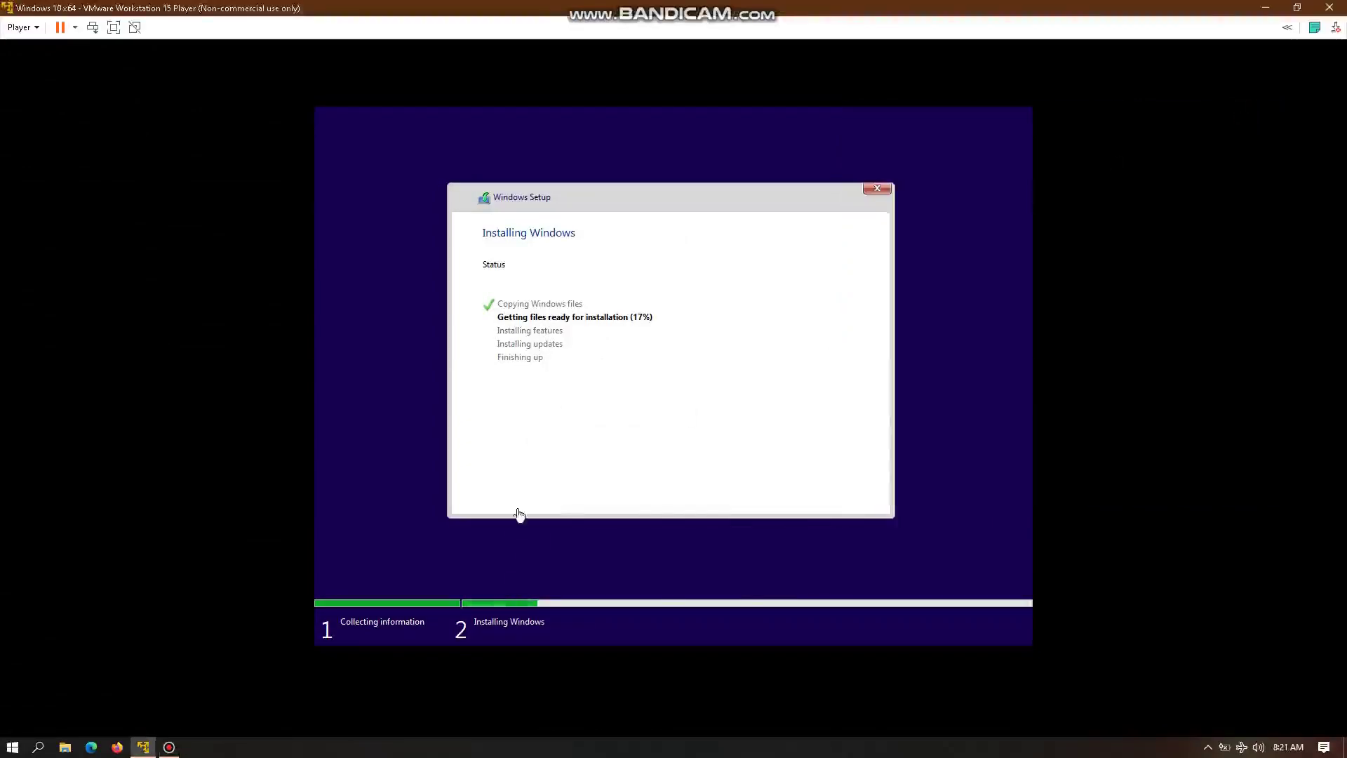
pyautogui.click(169, 746)
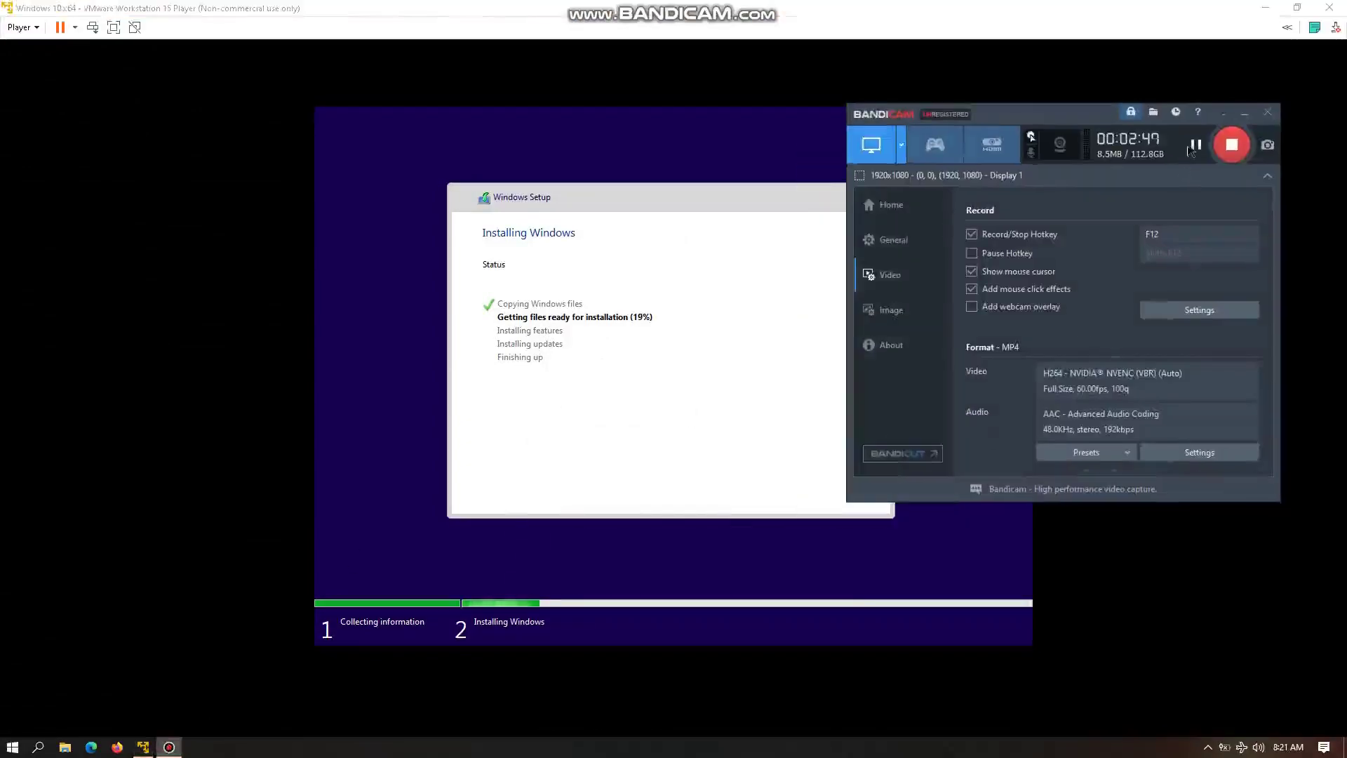
pyautogui.click(1193, 145)
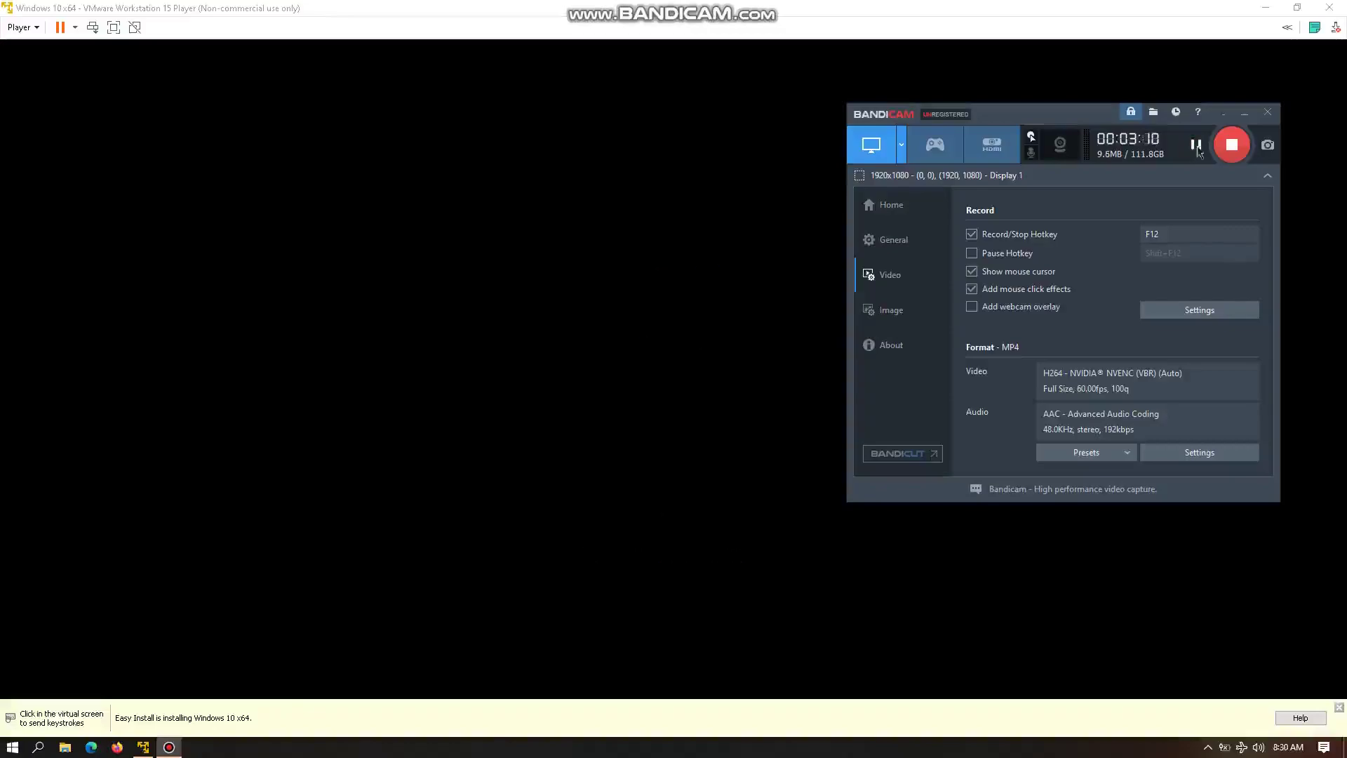
pyautogui.click(1195, 144)
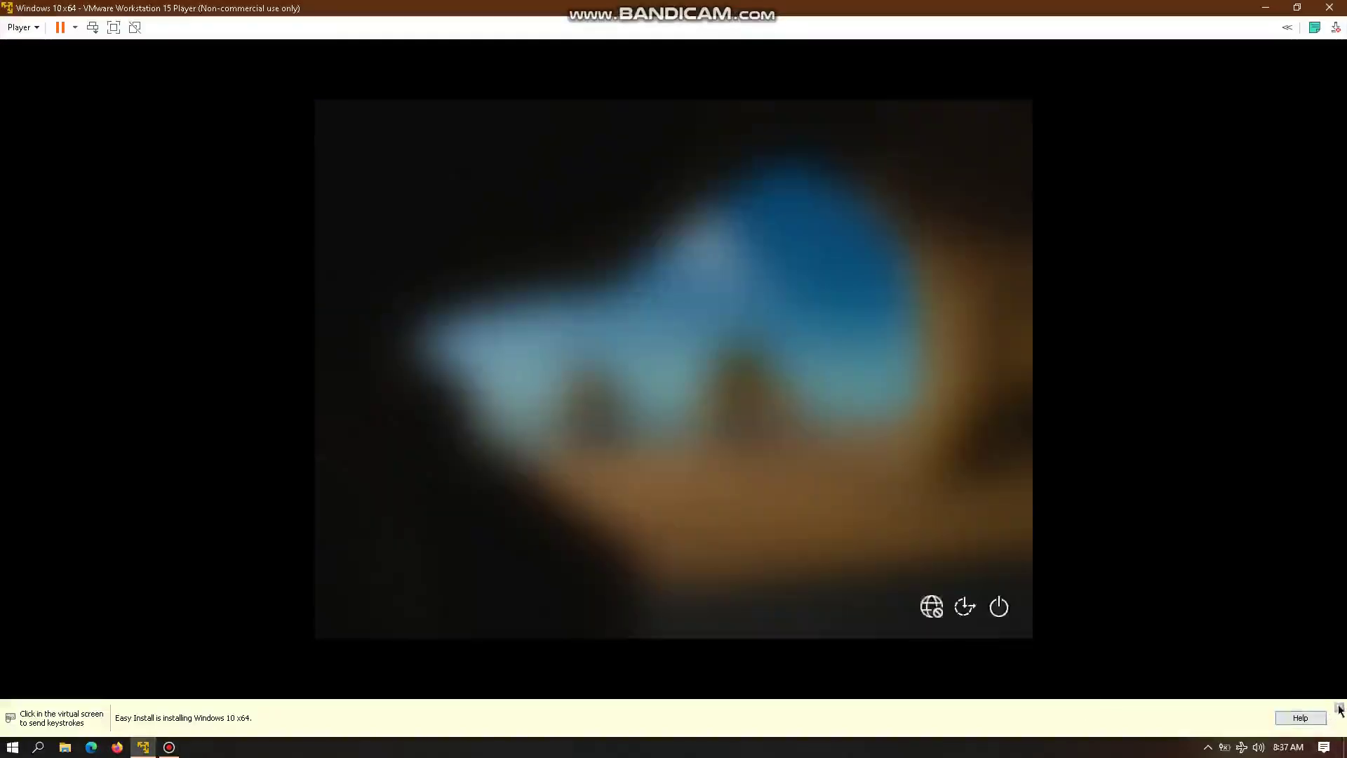
# Dismiss the Easy Install notice and the upgrader.exe error message in the guest system
pyautogui.click(1339, 707)
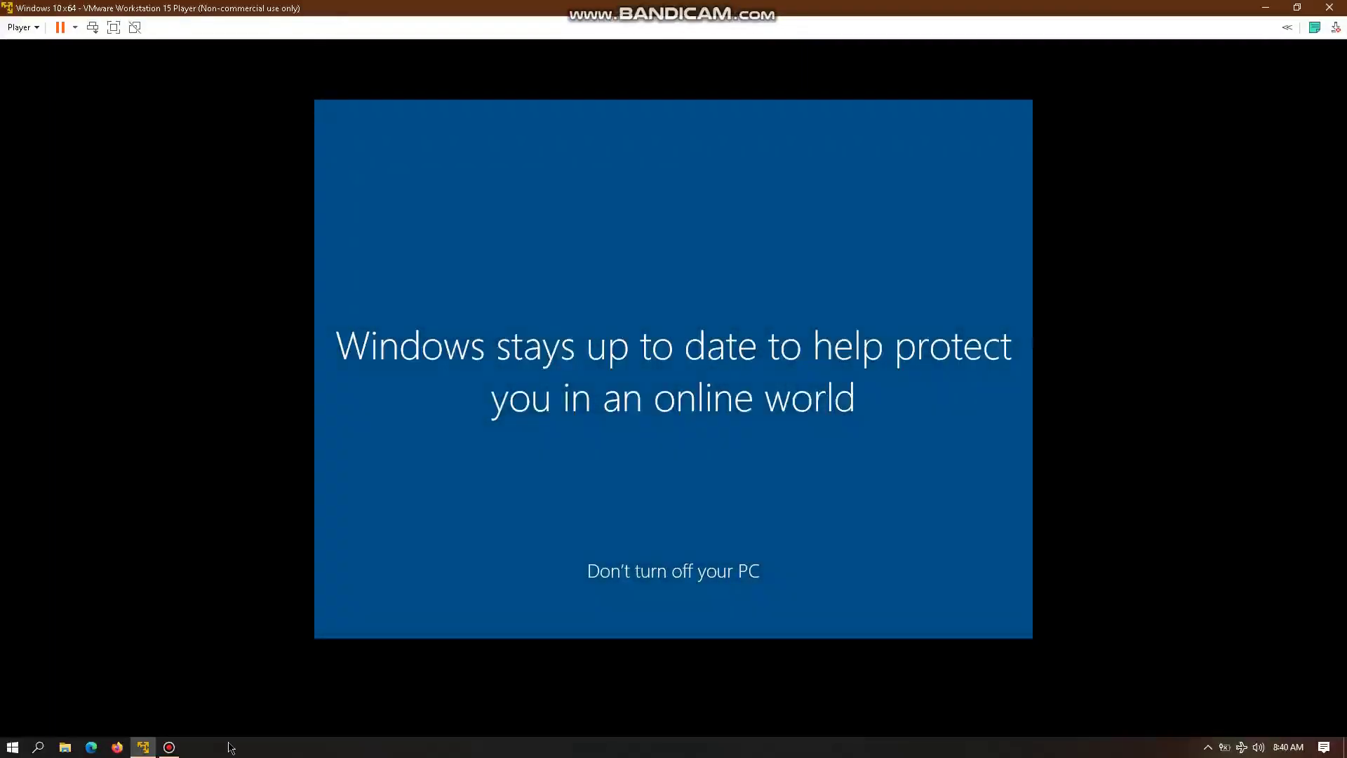
pyautogui.click(172, 746)
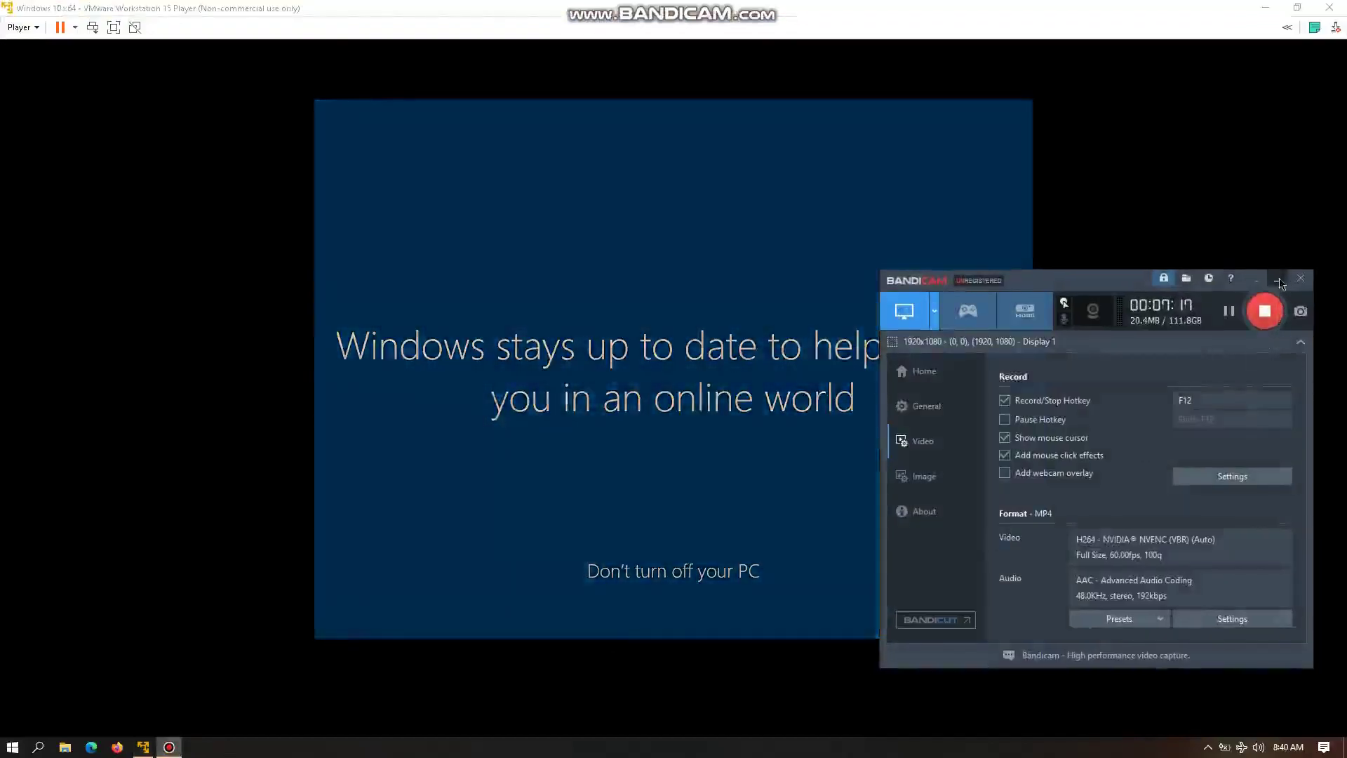
pyautogui.click(1278, 280)
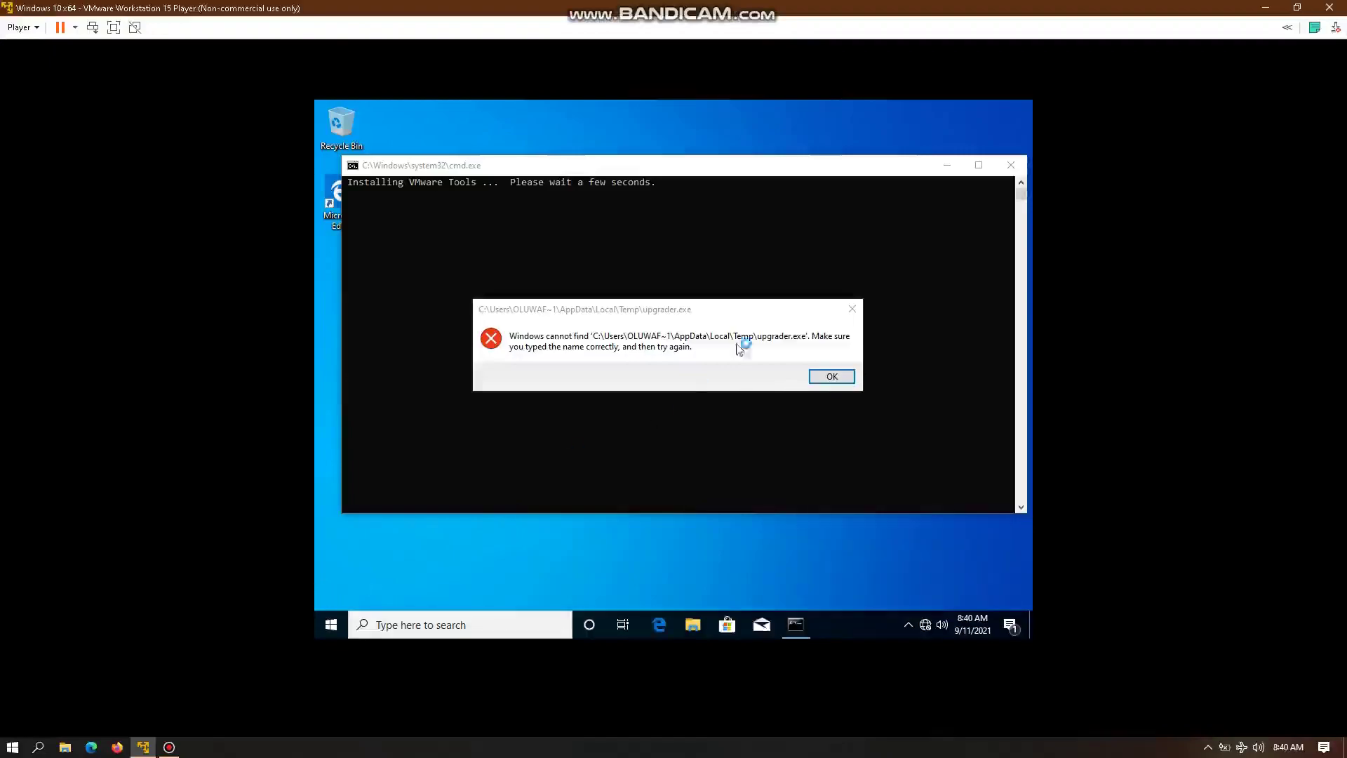
pyautogui.click(839, 376)
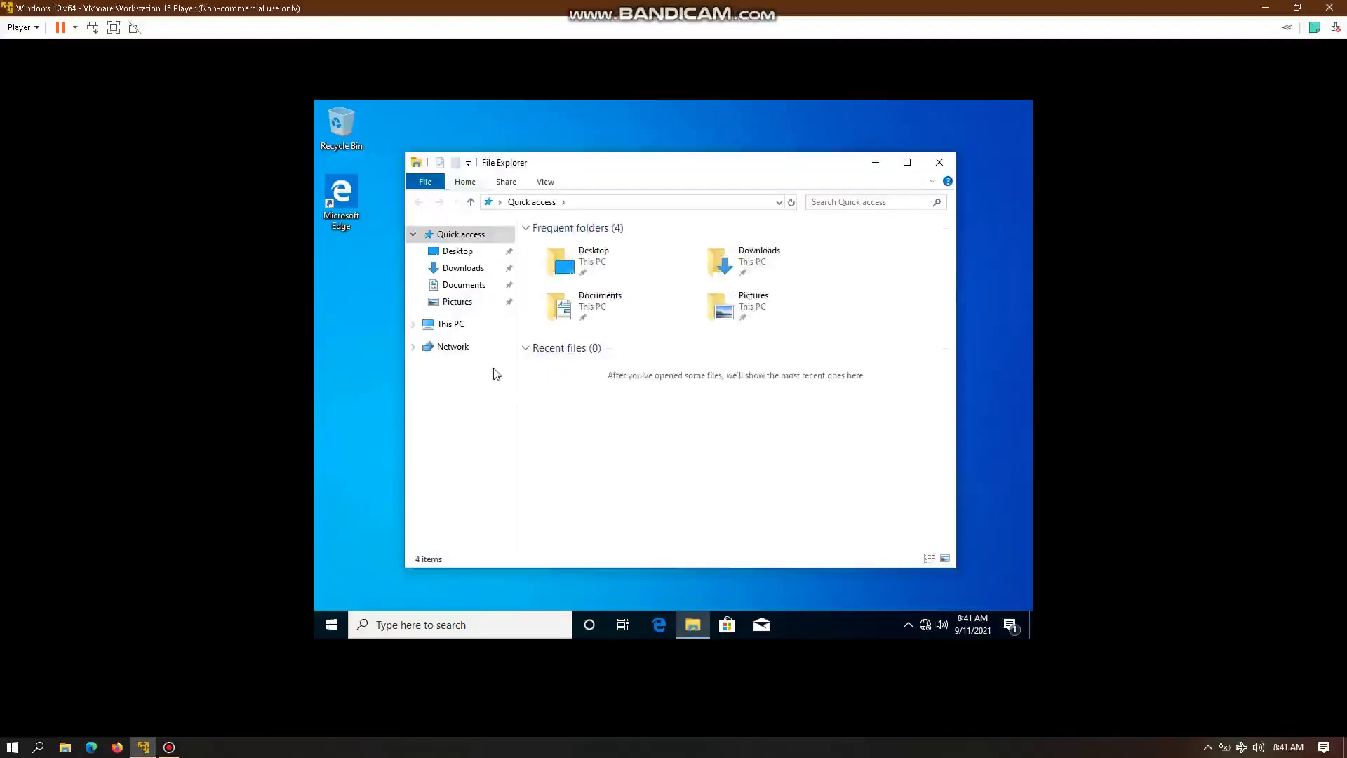
# Examine the guest system's drives under This PC and its device specifications in System properties, and close both windows
pyautogui.click(451, 327)
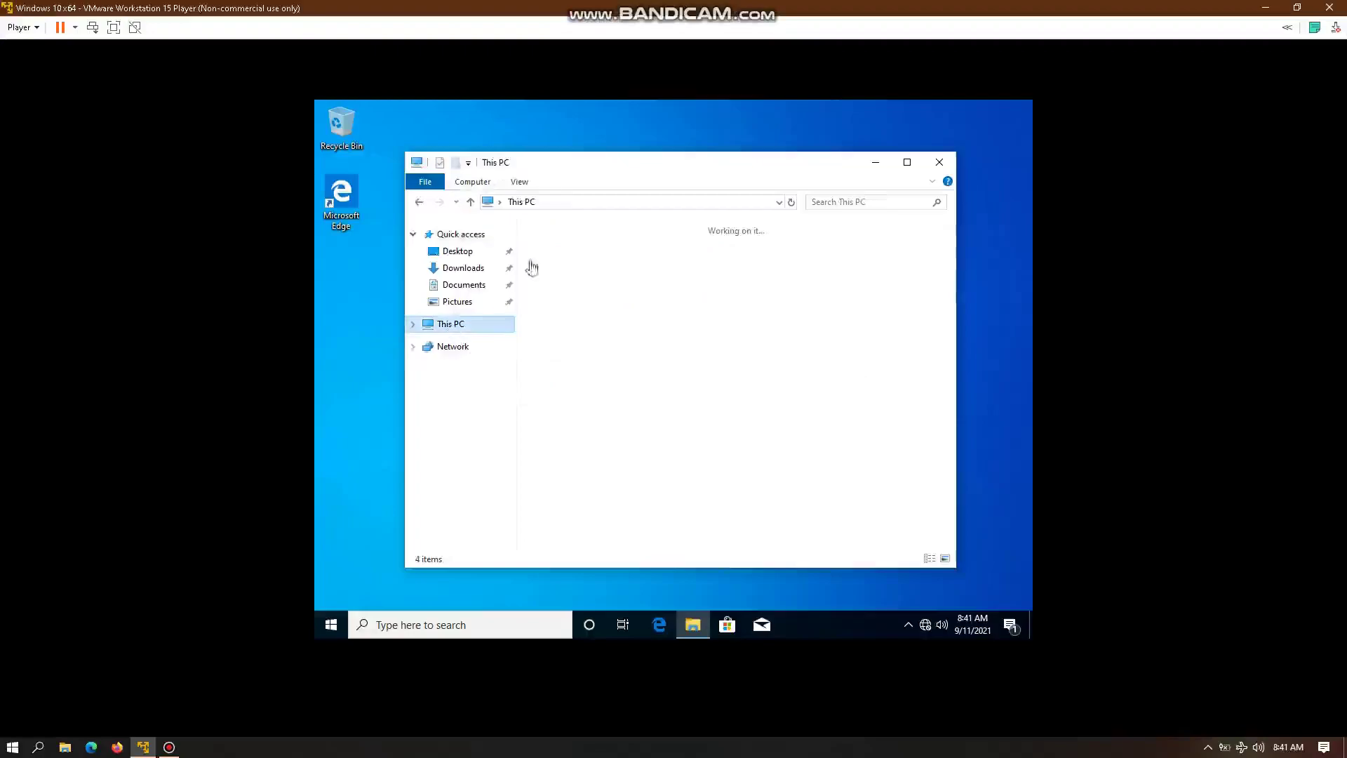
pyautogui.click(471, 181)
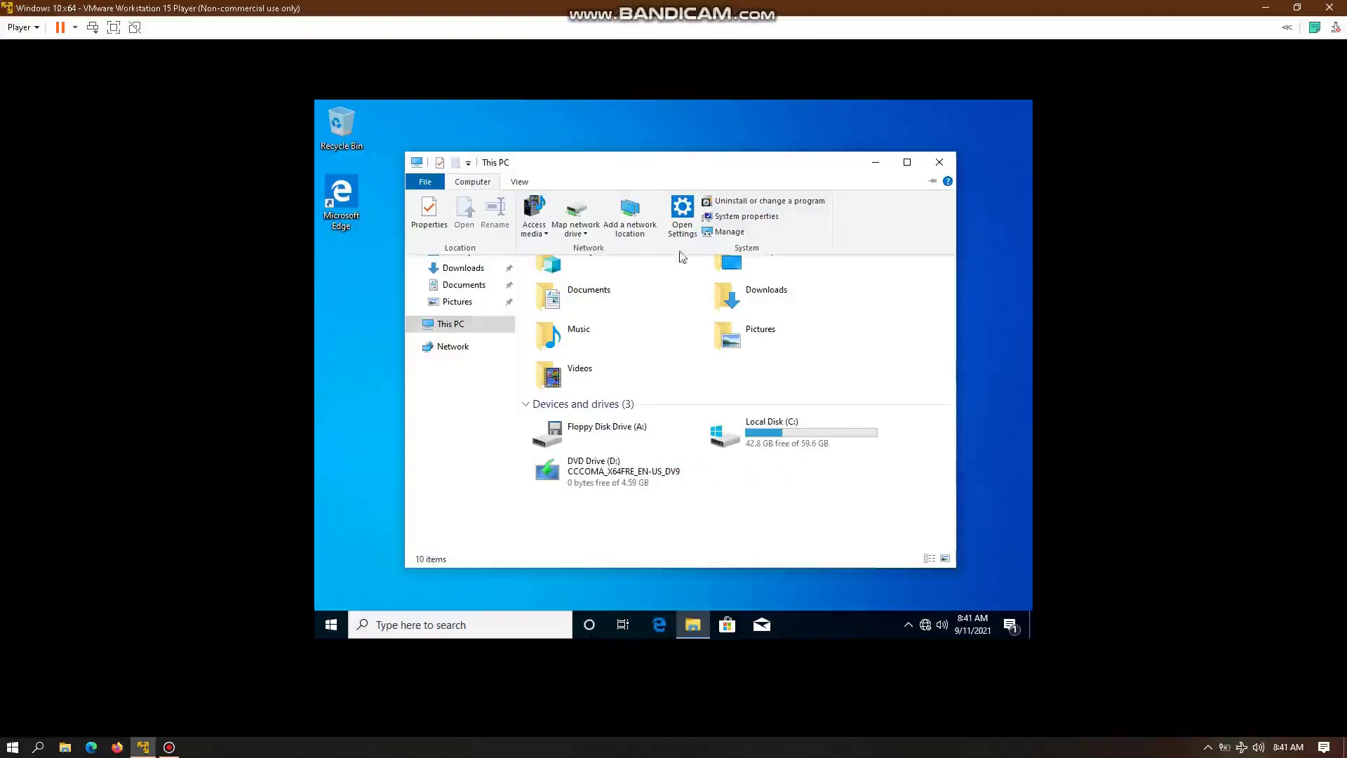
pyautogui.click(739, 219)
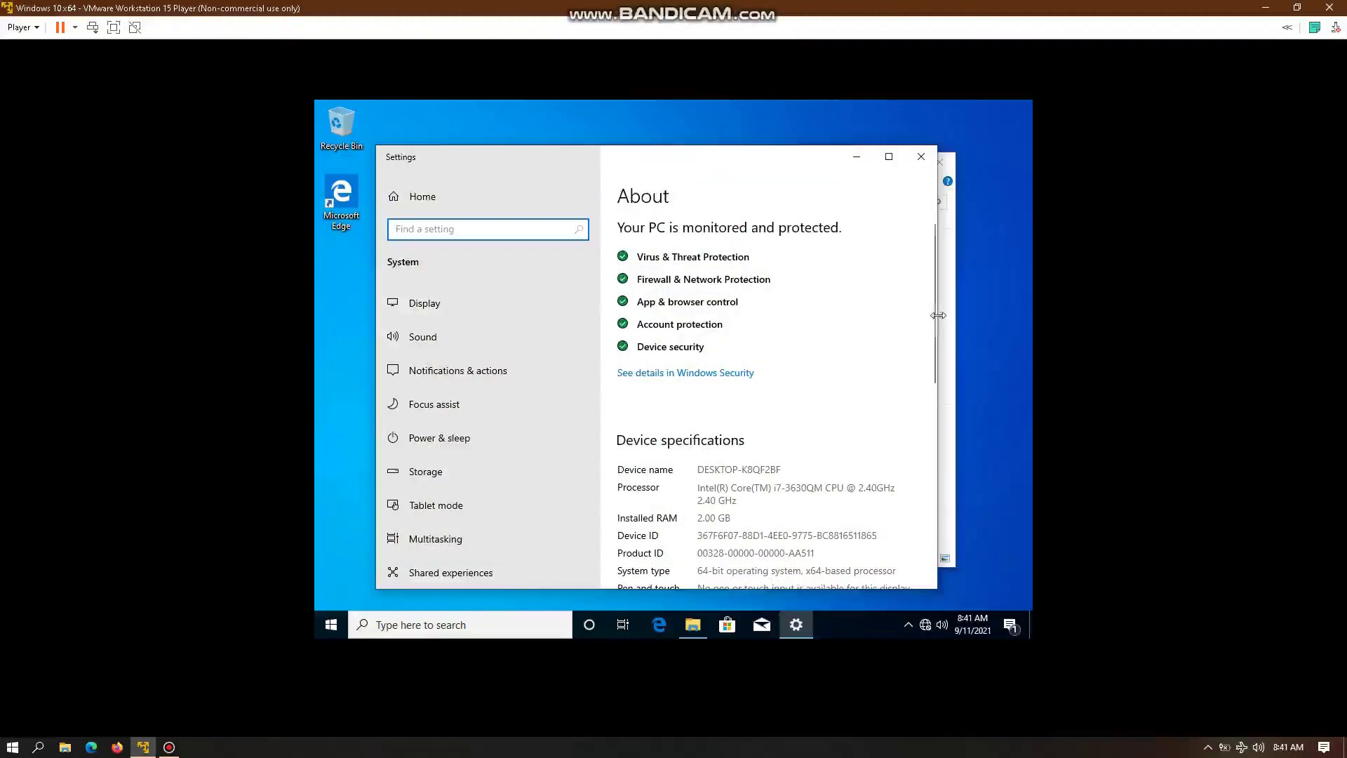
pyautogui.moveTo(932, 312)
pyautogui.mouseDown()
pyautogui.moveTo(925, 343)
pyautogui.moveTo(928, 296)
pyautogui.mouseUp()
pyautogui.click(921, 158)
pyautogui.click(940, 161)
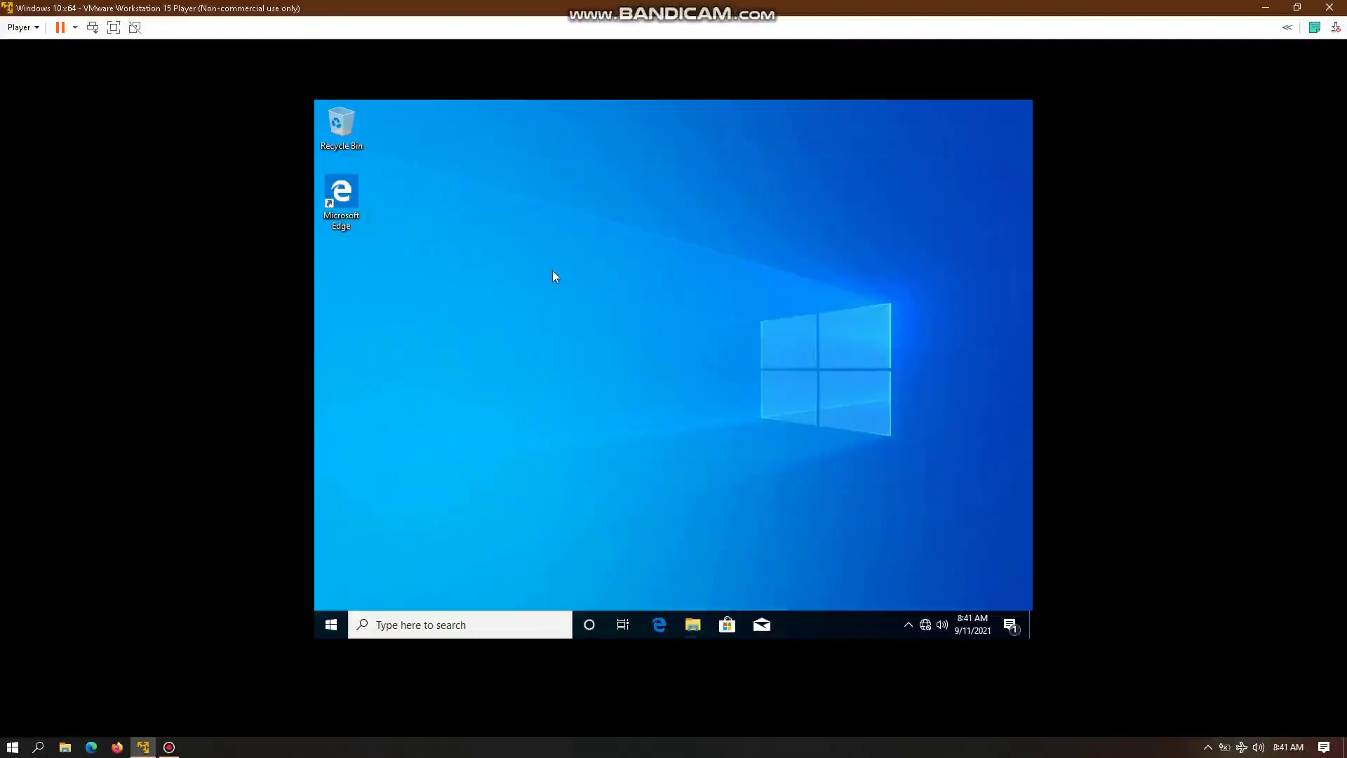
# Set the guest's display resolution to 1920 × 1080, keep the changes and close the display settings
pyautogui.rightClick(553, 271)
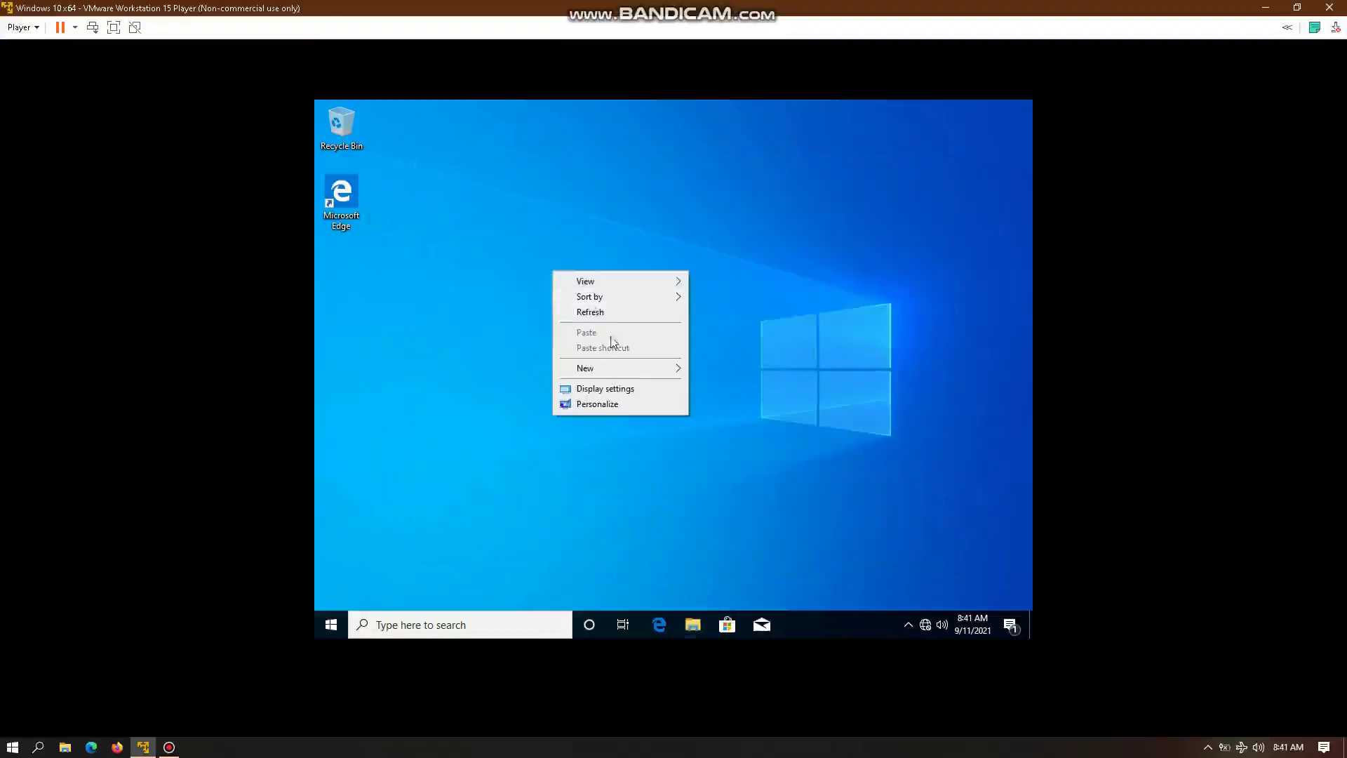
pyautogui.click(621, 390)
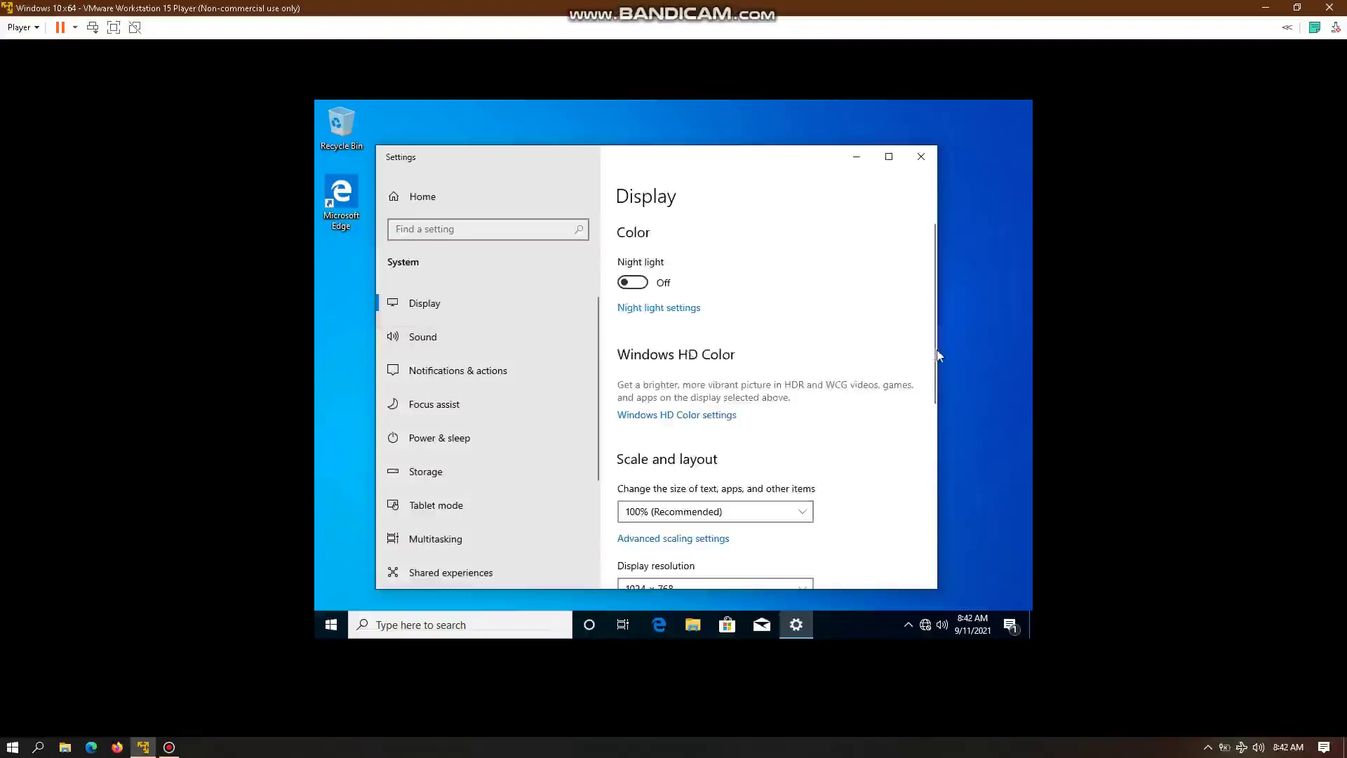
pyautogui.moveTo(933, 343); pyautogui.dragTo(932, 415)
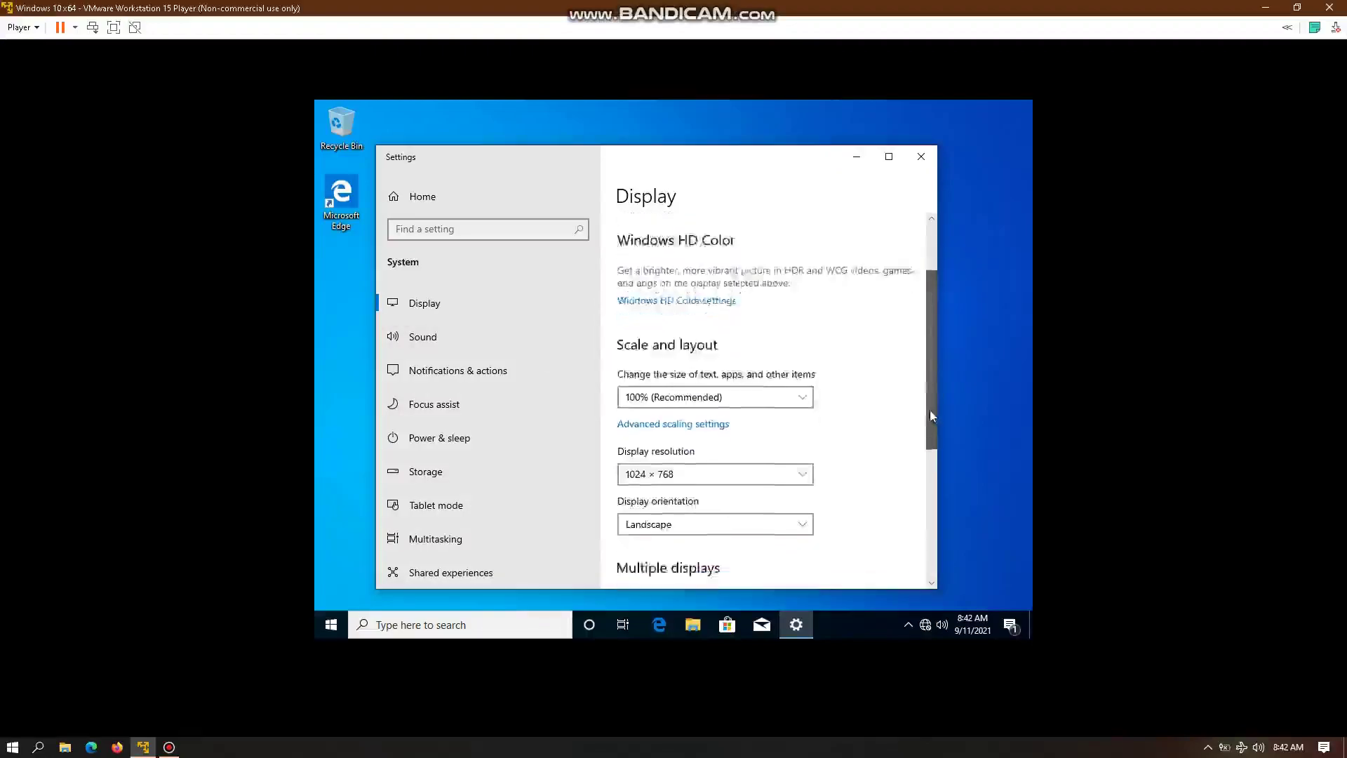
pyautogui.click(760, 431)
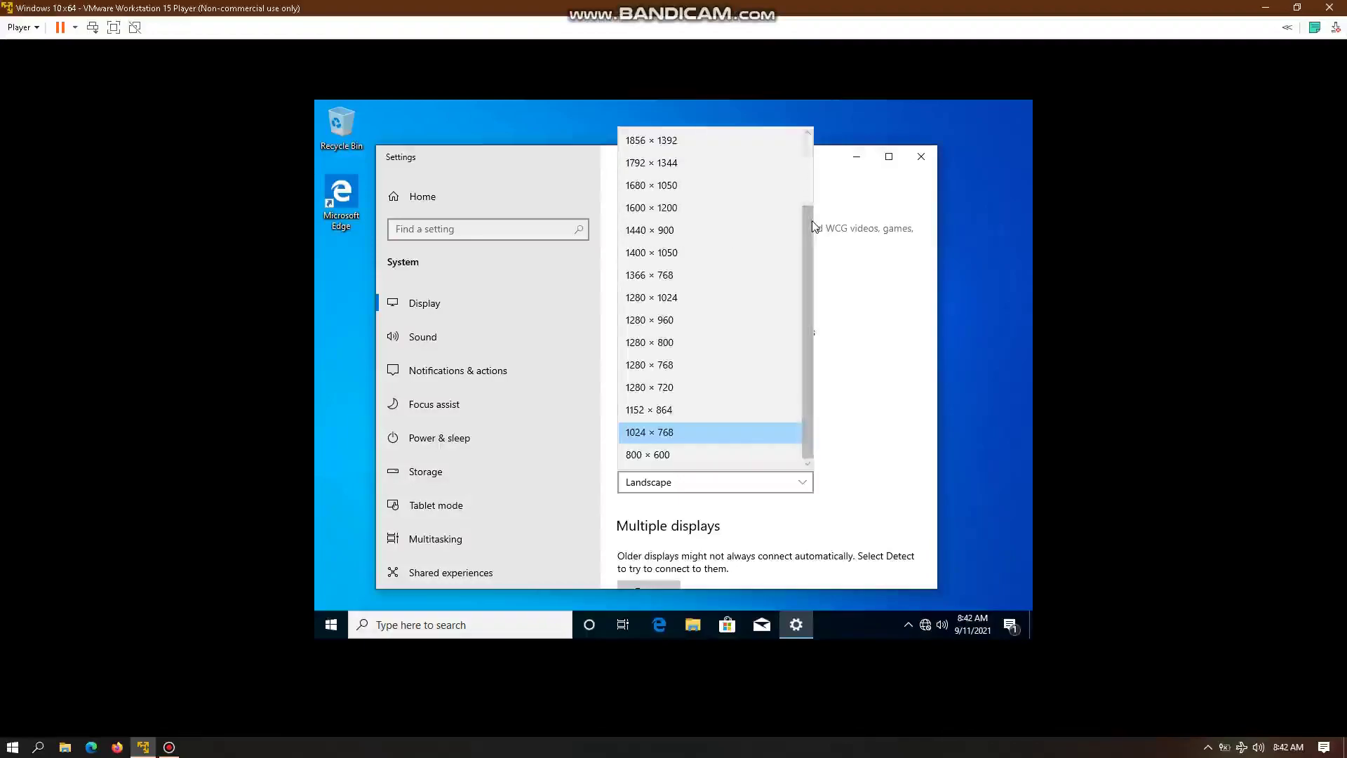
pyautogui.moveTo(812, 226); pyautogui.dragTo(818, 181)
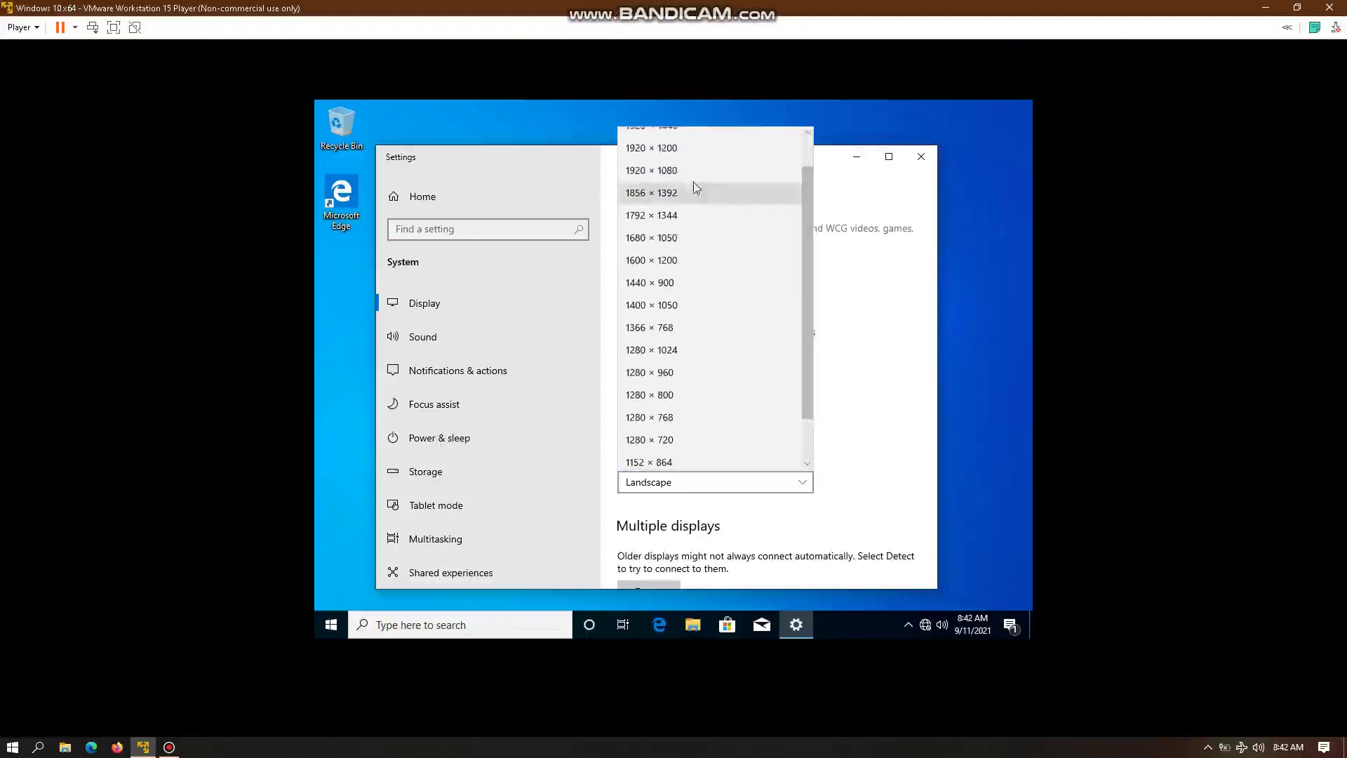
pyautogui.click(663, 171)
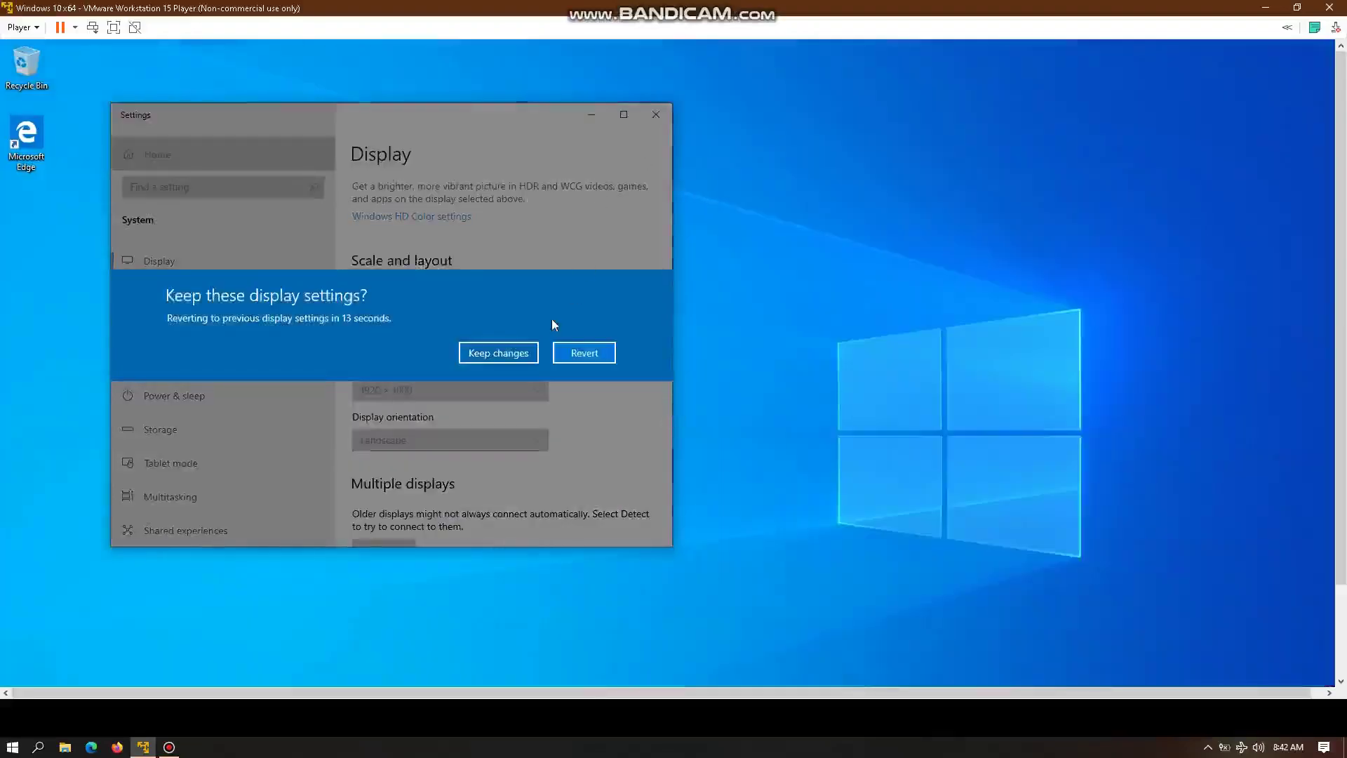
pyautogui.click(514, 354)
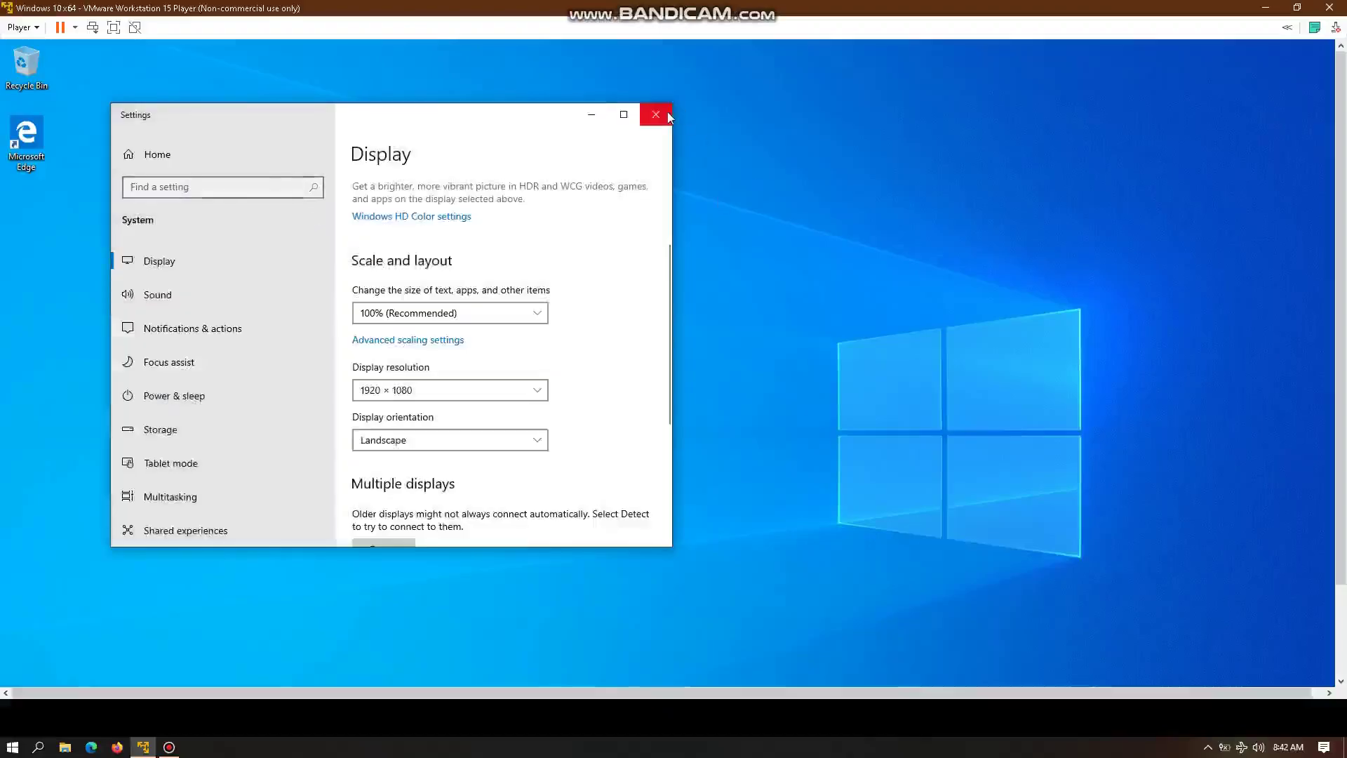
pyautogui.click(667, 116)
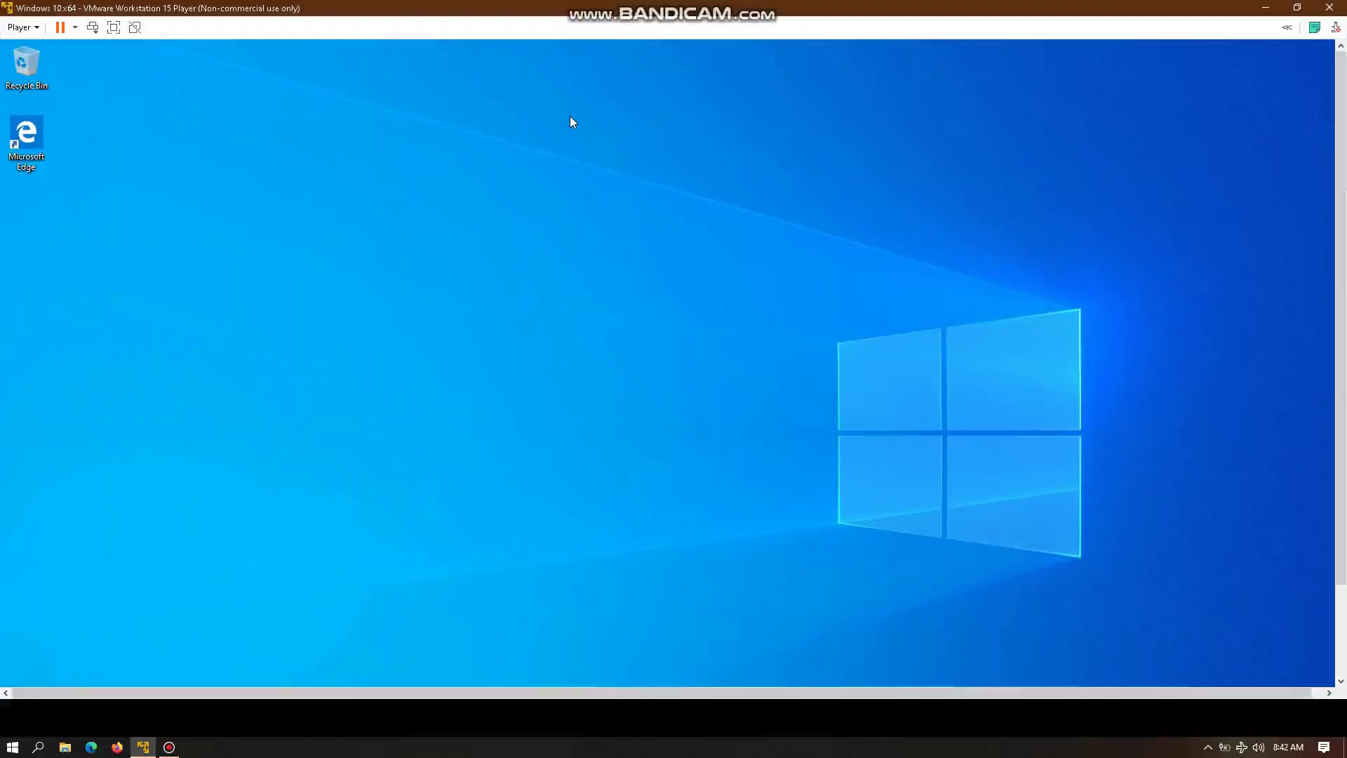
# Open the guest's Control Panel in full-screen view and return the virtual machine to windowed view
pyautogui.click(113, 28)
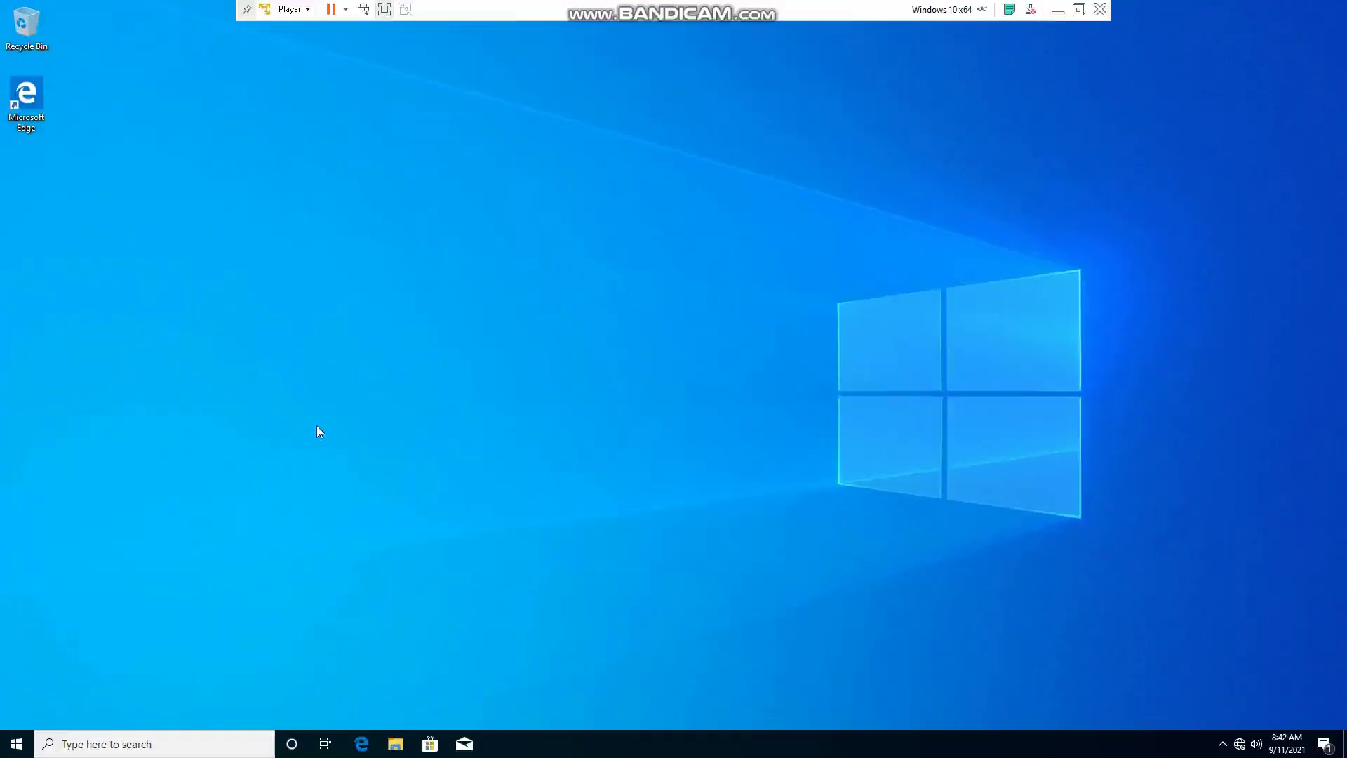
pyautogui.click(220, 743)
pyautogui.write('cont')
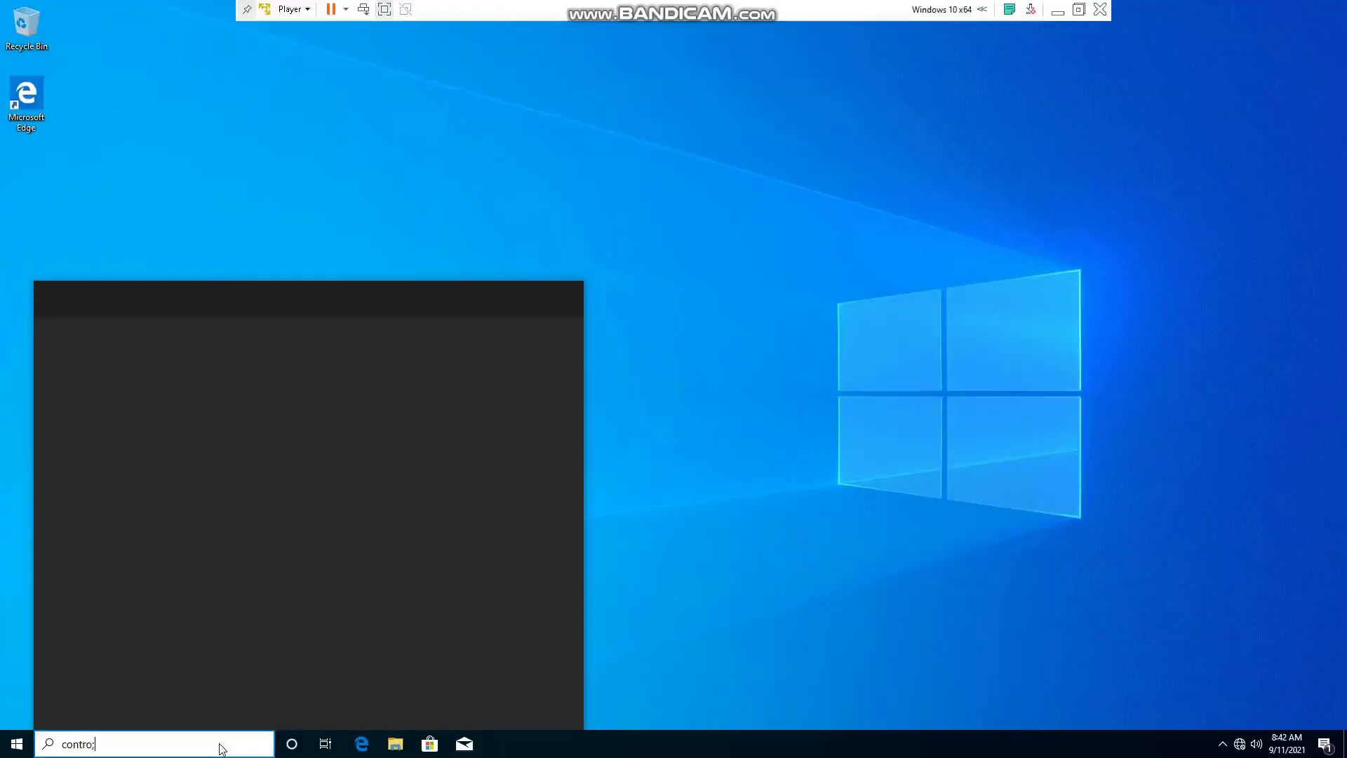
pyautogui.write('rol')
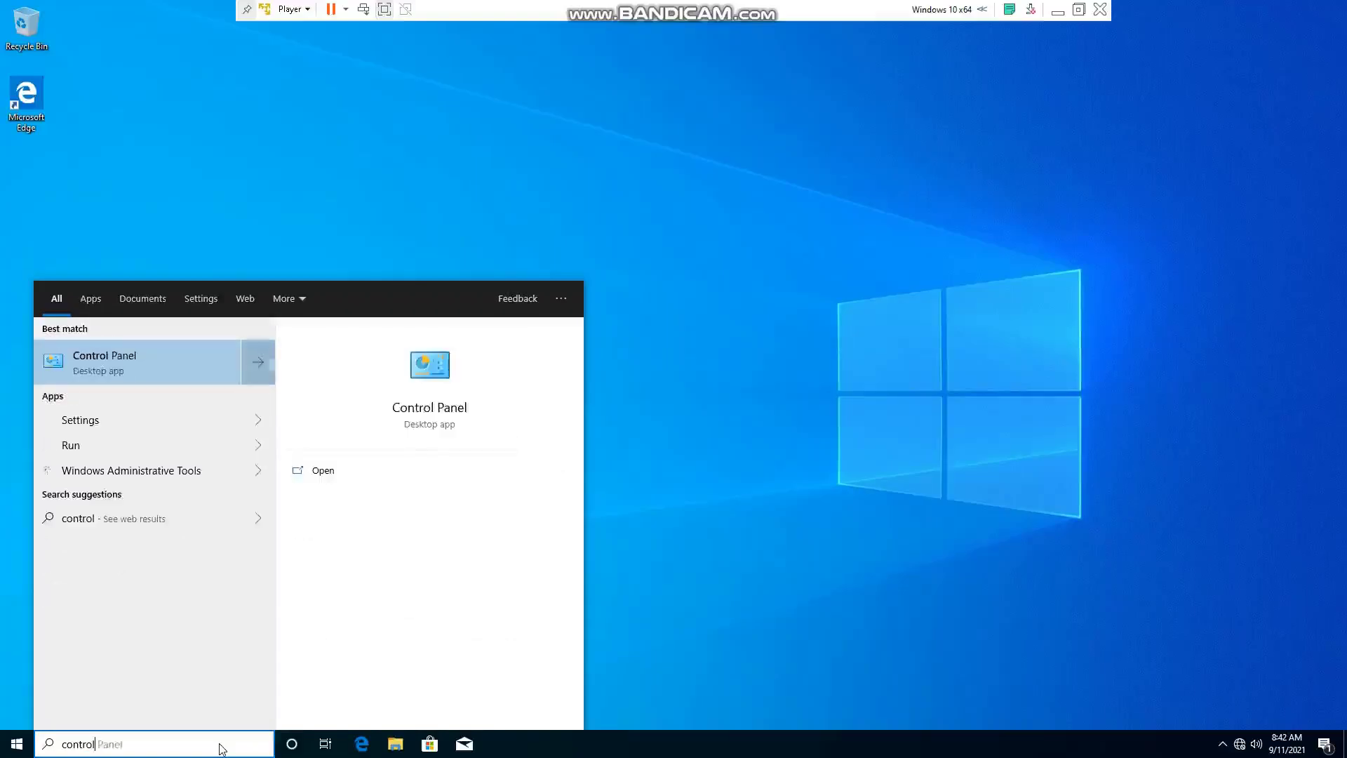
pyautogui.press('Return')
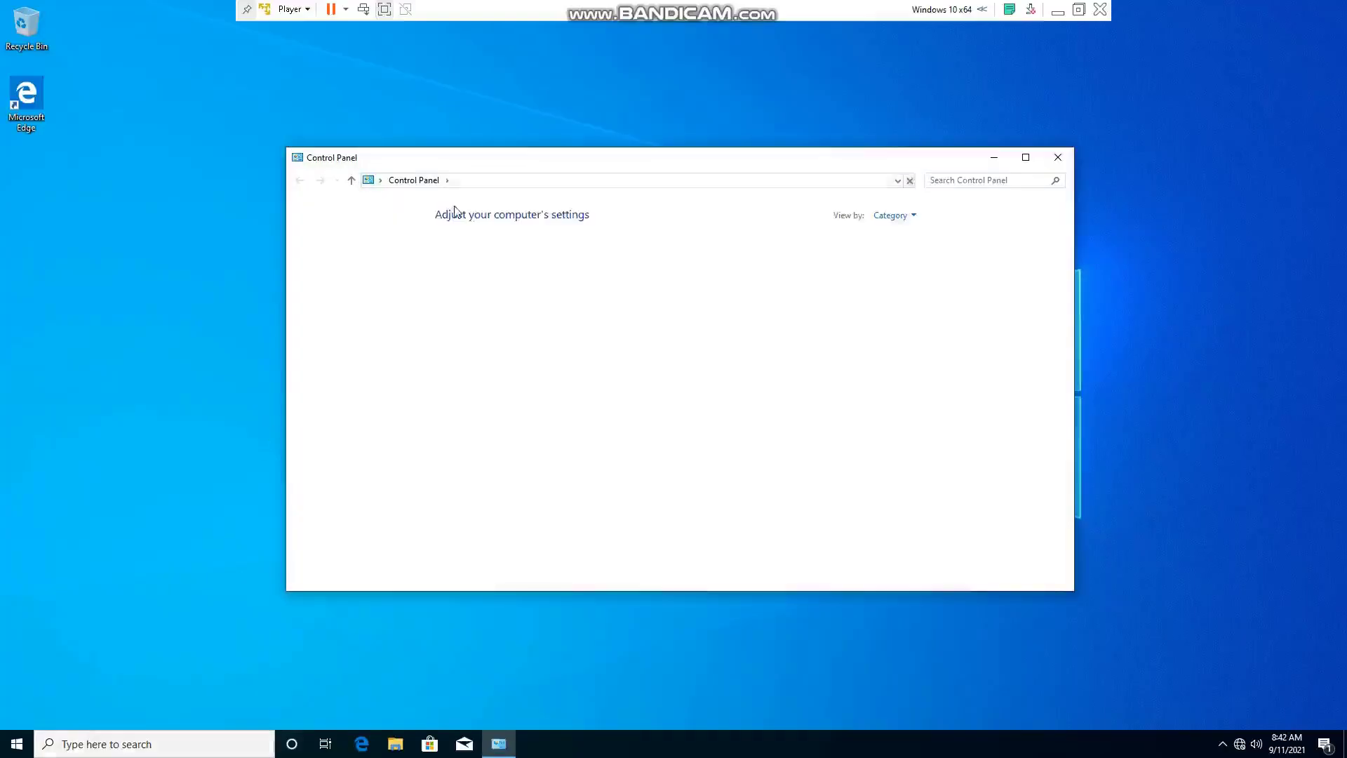
pyautogui.click(385, 10)
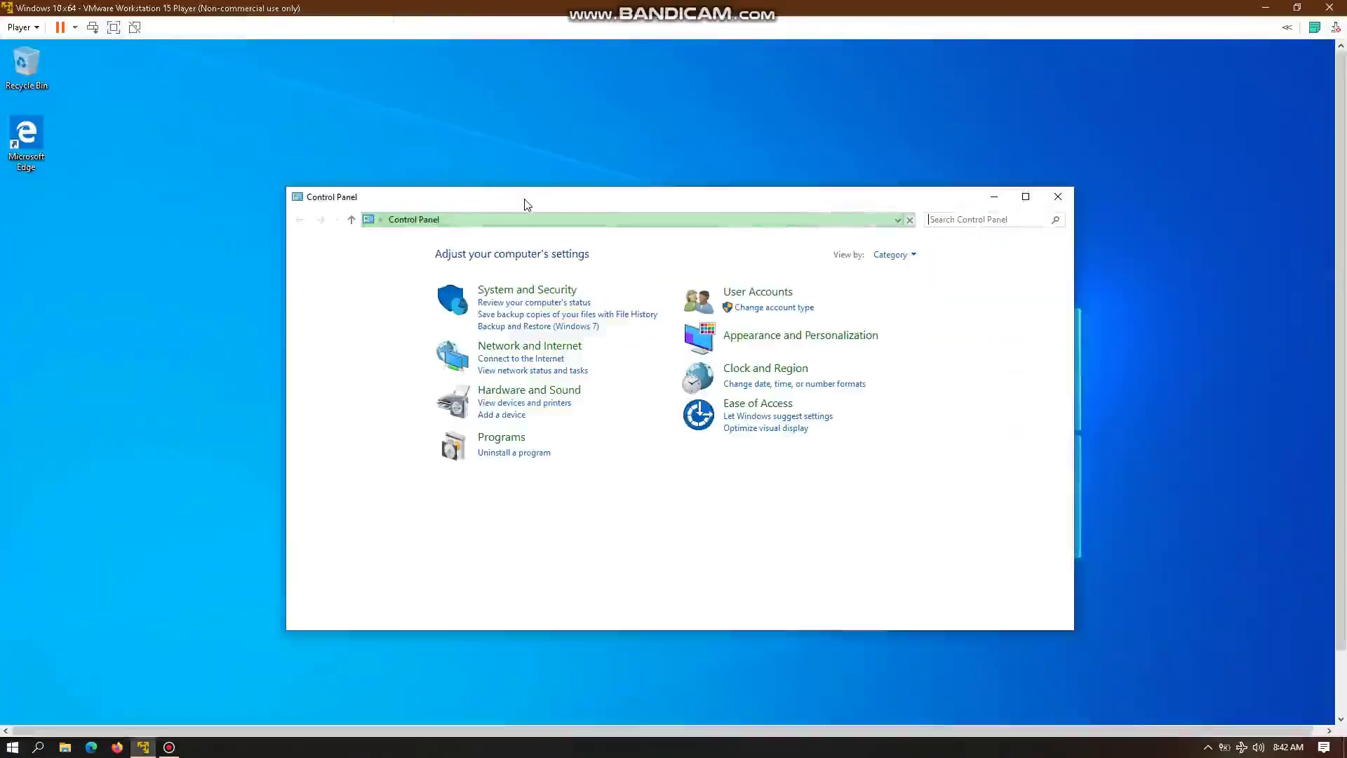
pyautogui.click(172, 748)
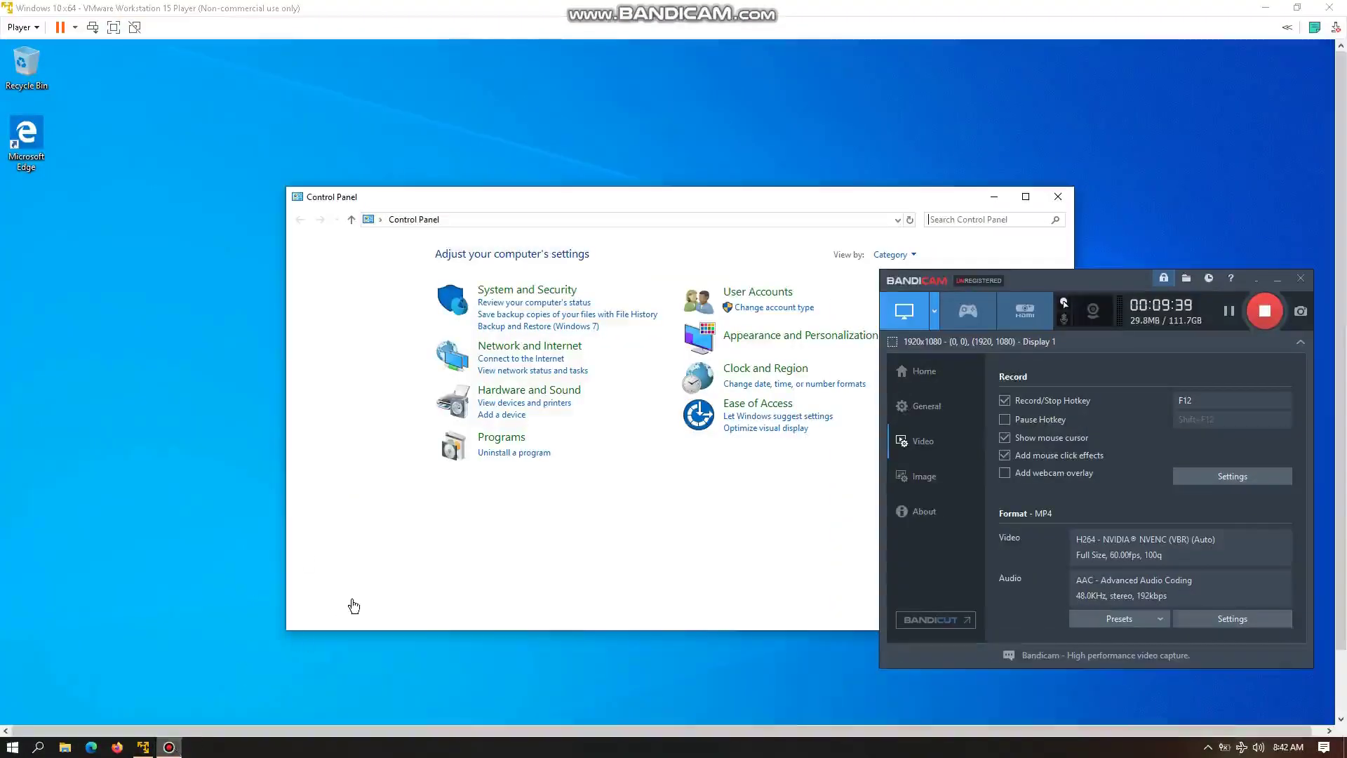
pyautogui.click(188, 345)
# Shut down the Windows 10 x64 guest and confirm powering off the virtual machine
pyautogui.click(35, 29)
pyautogui.moveTo(53, 65)
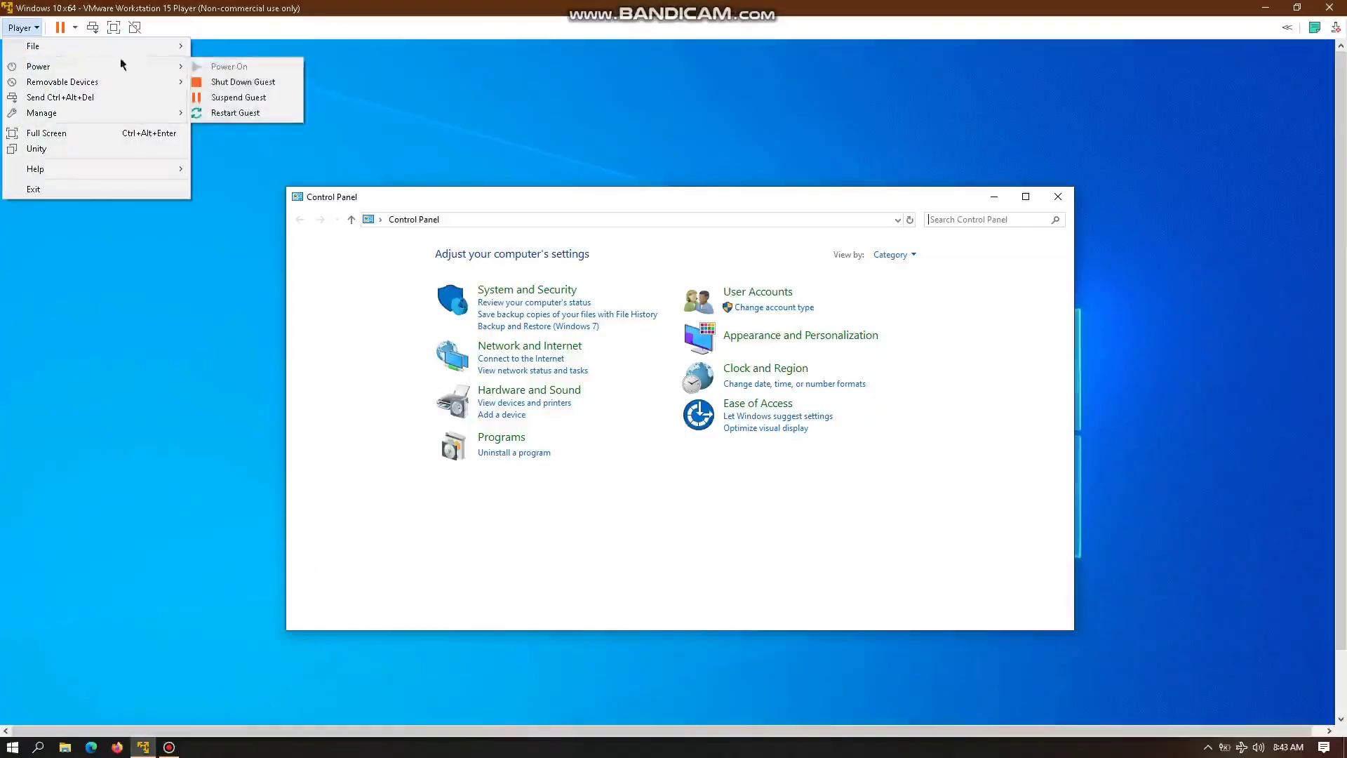
pyautogui.moveTo(180, 68)
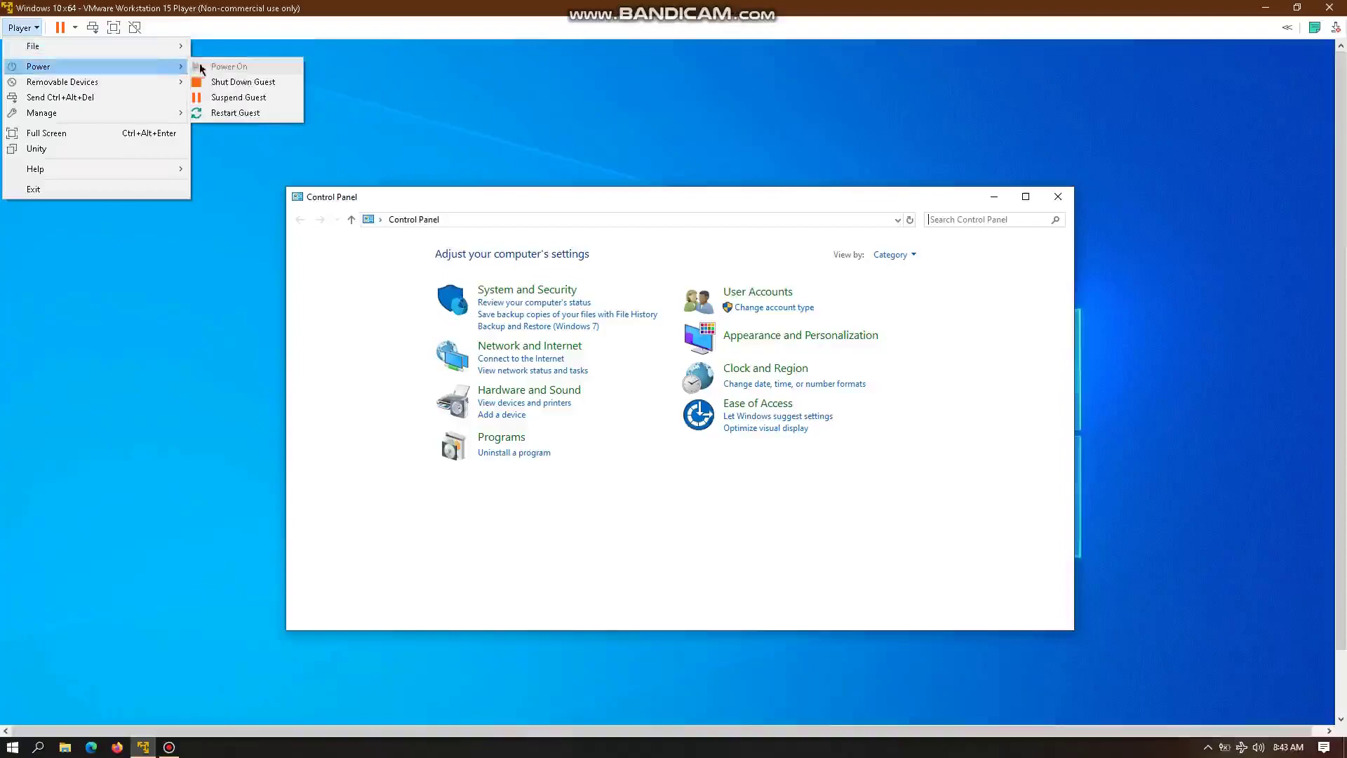
pyautogui.click(241, 83)
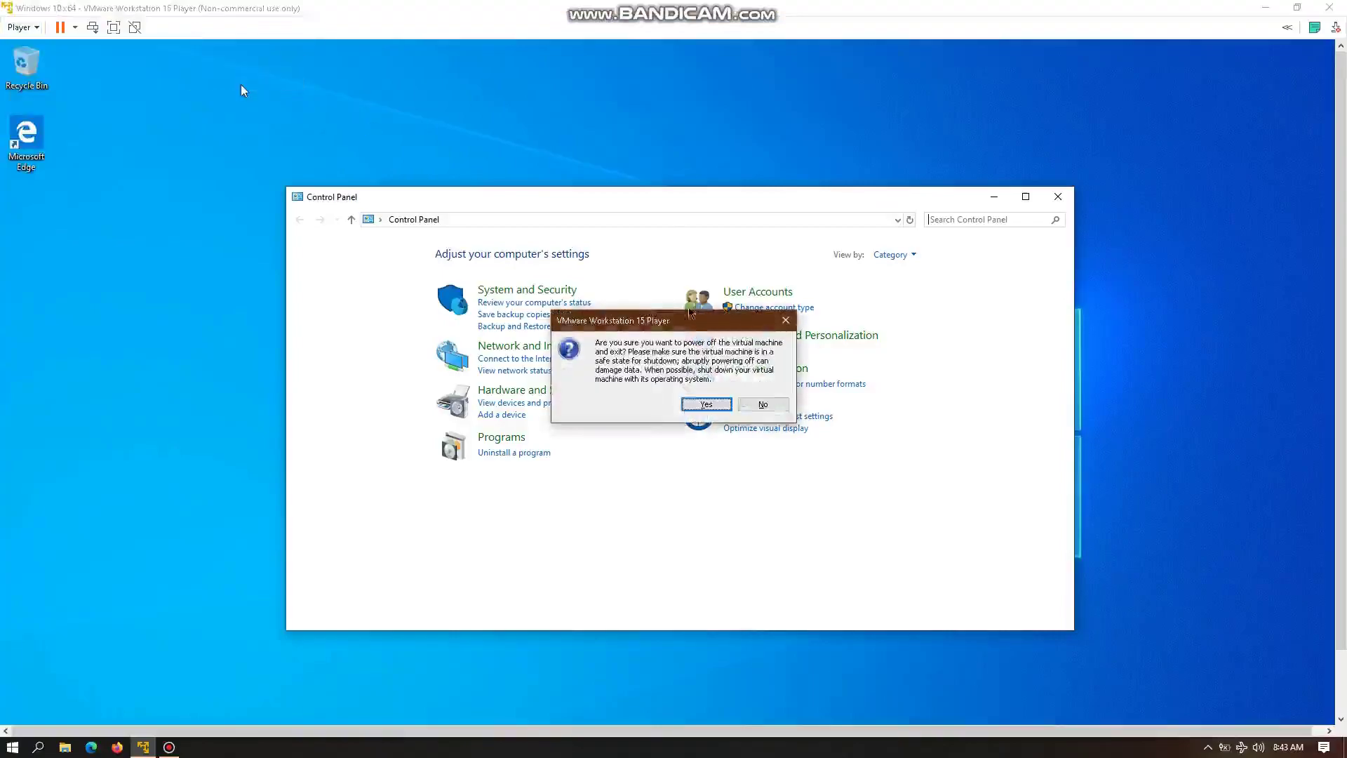
pyautogui.click(724, 404)
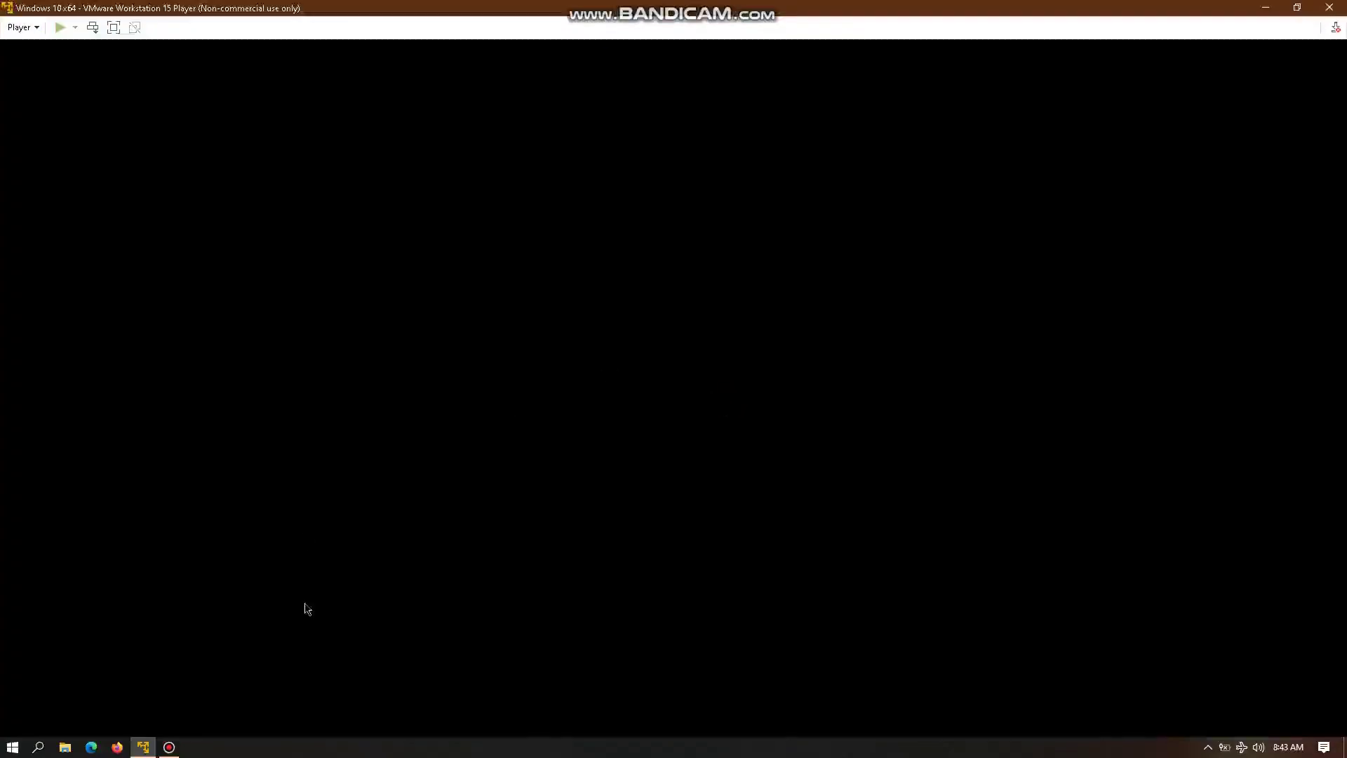